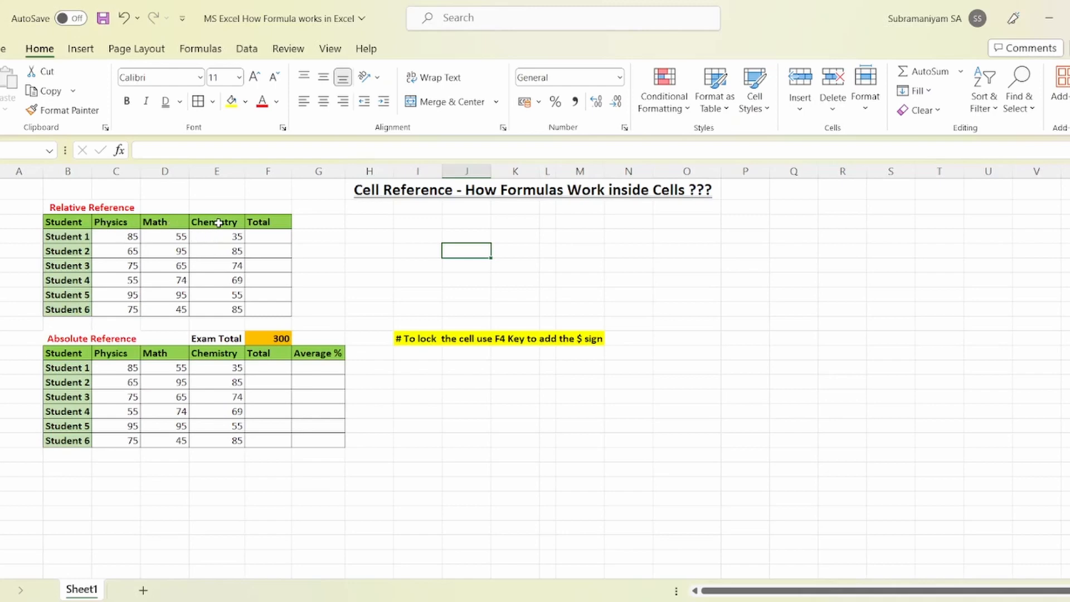
{"action": "left_click", "coordinate": [262, 234]}
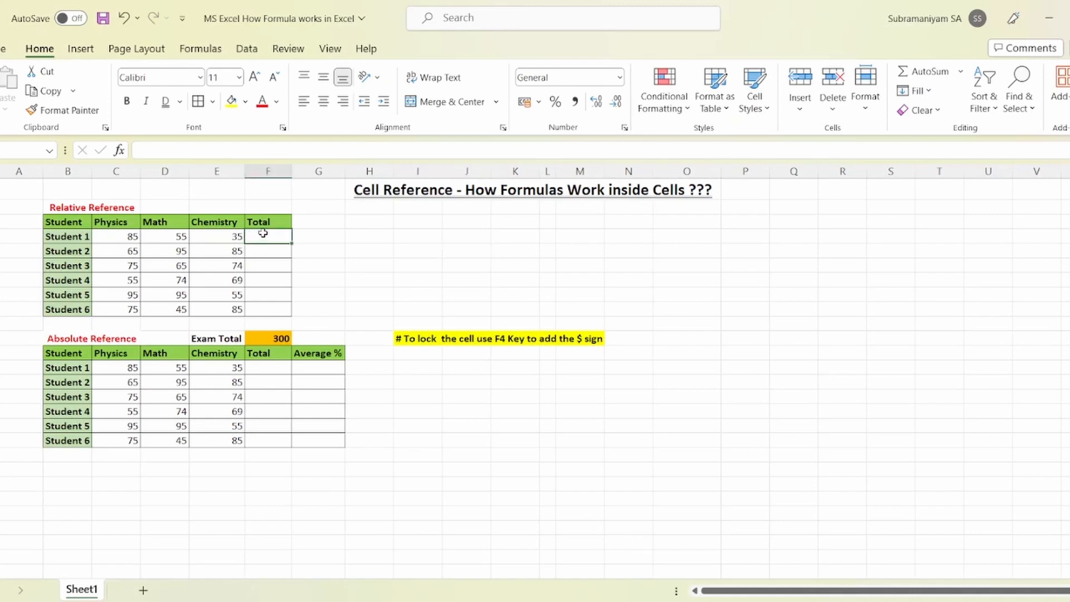
{"action": "left_click", "coordinate": [121, 237]}
{"action": "left_click", "coordinate": [170, 236]}
{"action": "left_click", "coordinate": [233, 237]}
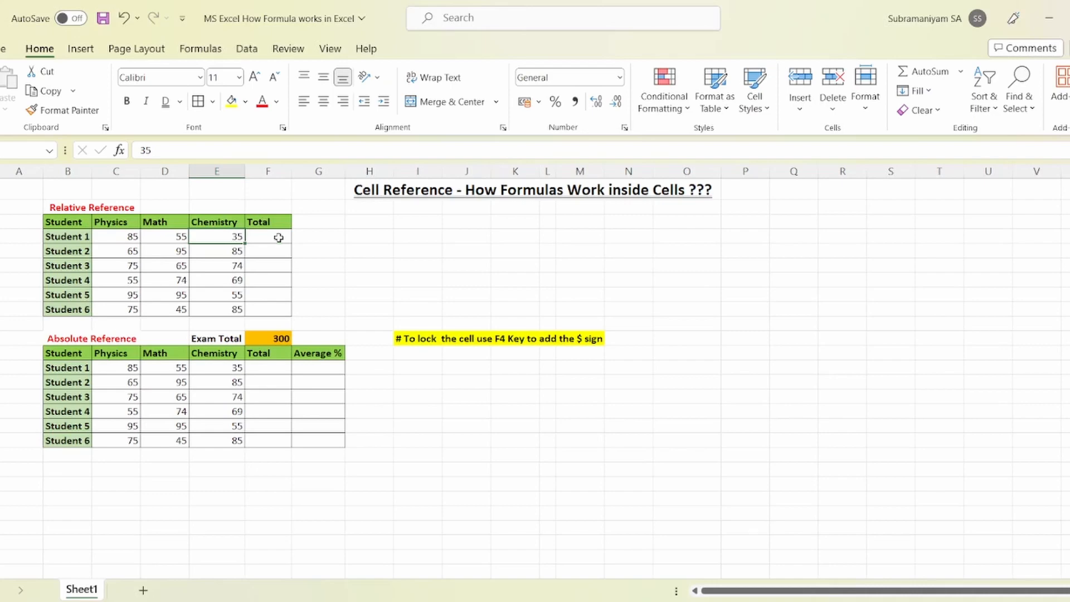
- Enter the formula =C4+D4+E4 in the Total cell F4 for Student 1 in the Relative Reference table
{"action": "left_click", "coordinate": [280, 237]}
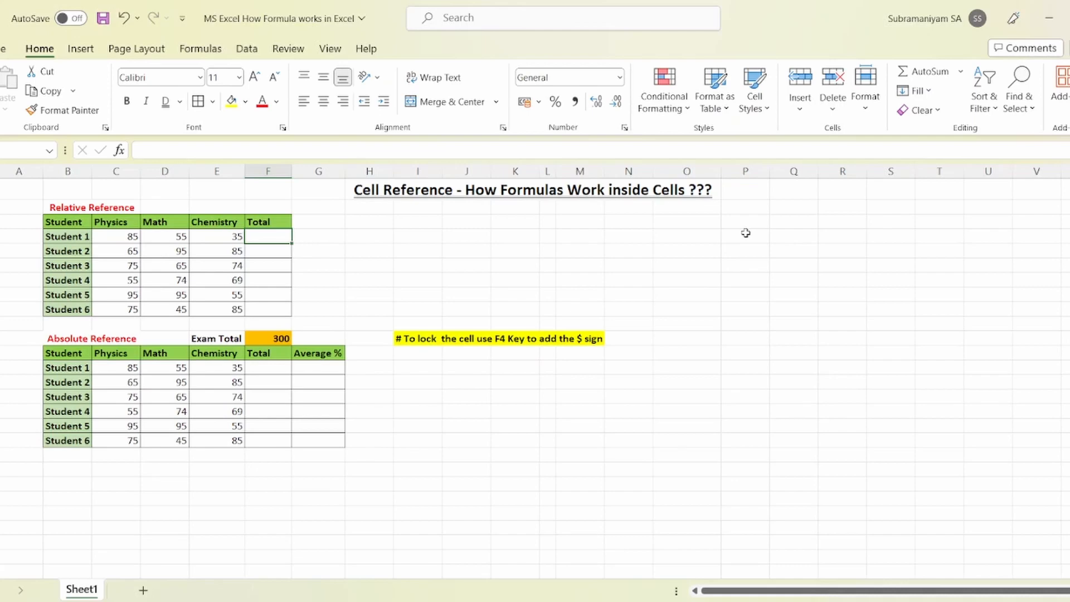
{"action": "type", "text": "="}
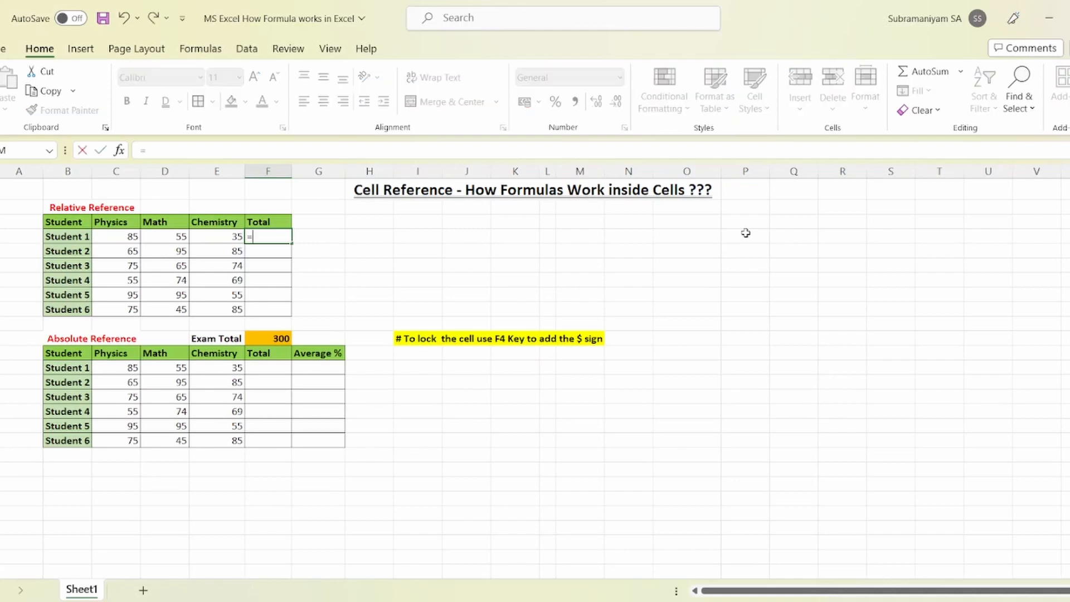
{"action": "key", "text": "Left"}
{"action": "key", "text": "Left"}
{"action": "key", "text": "Left"}
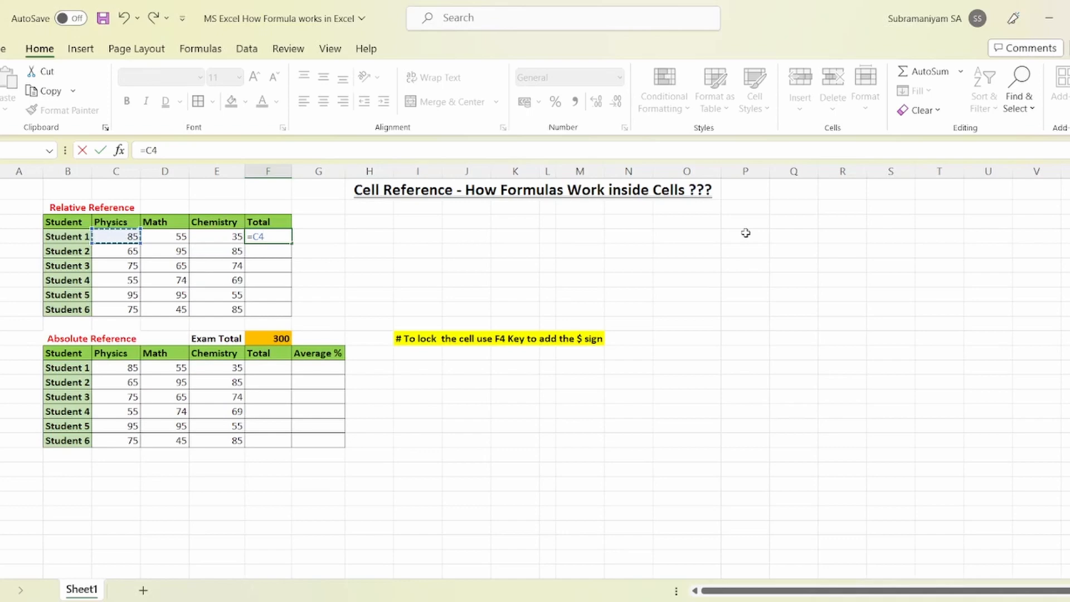
{"action": "type", "text": "+"}
{"action": "key", "text": "Left"}
{"action": "key", "text": "Left"}
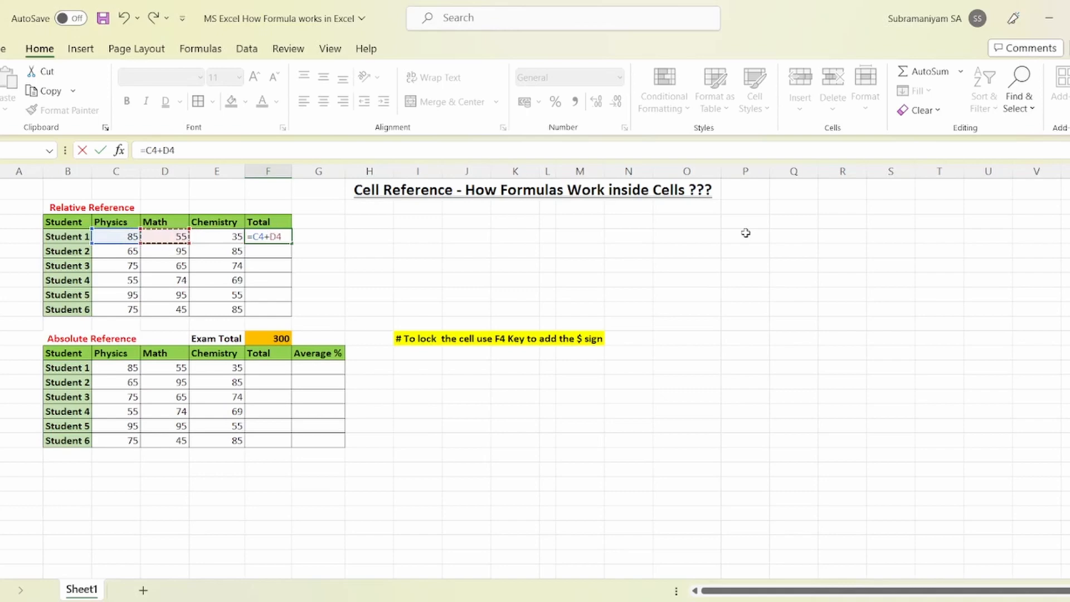
{"action": "type", "text": "+"}
{"action": "key", "text": "Left"}
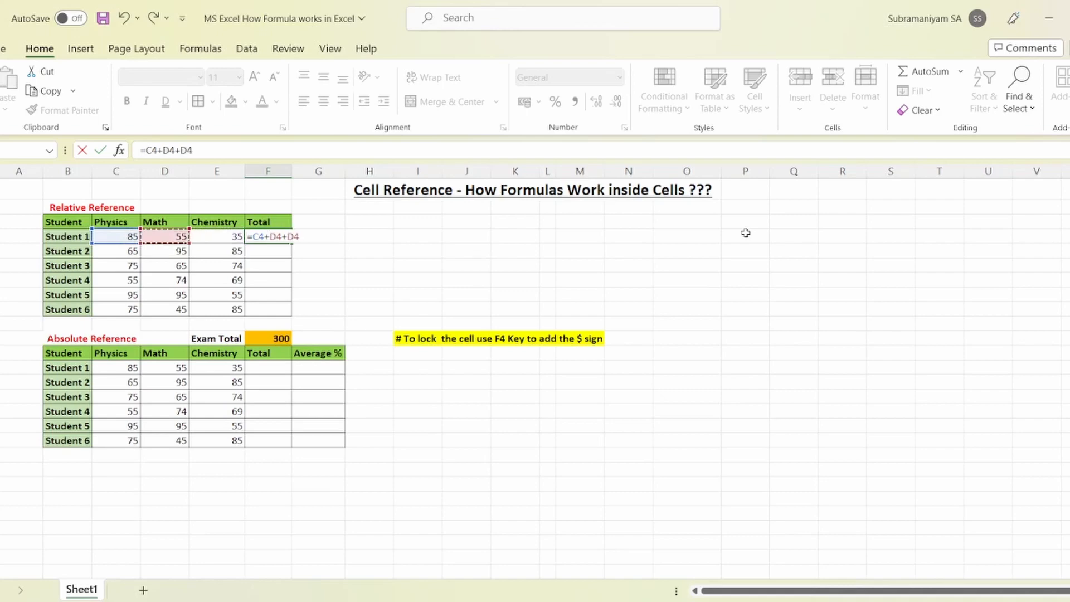
{"action": "key", "text": "Return"}
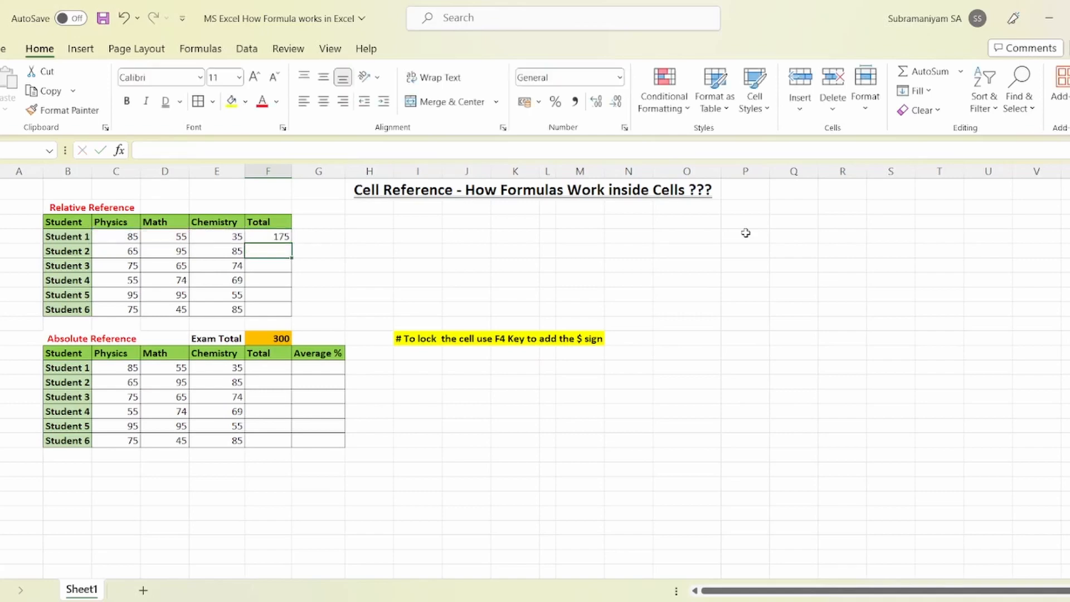
- Fill Student 1's total formula down through Student 6 in the Relative Reference table
{"action": "left_click", "coordinate": [280, 236]}
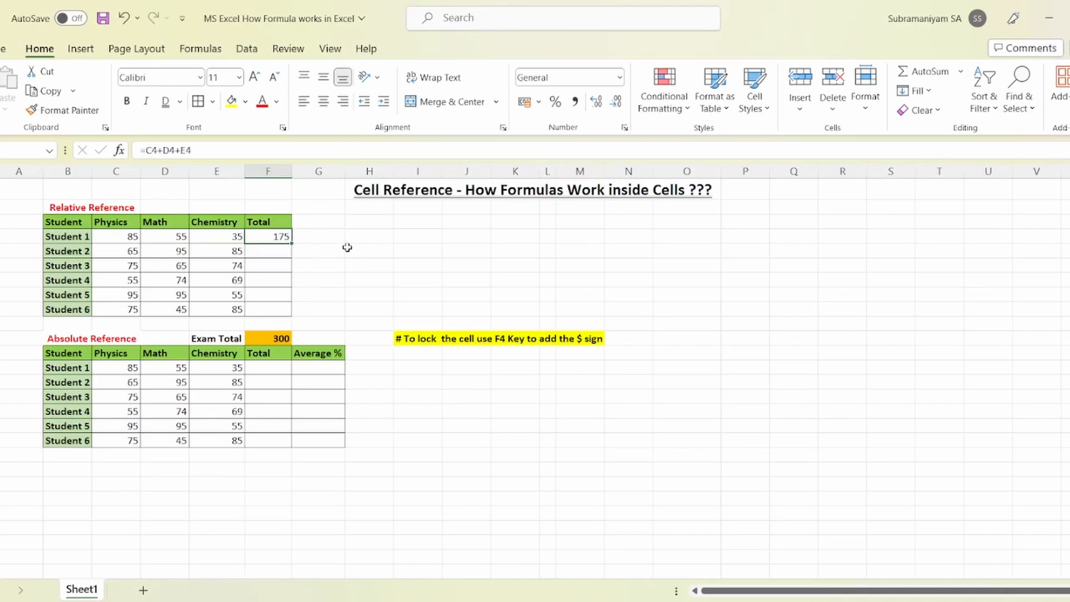
{"action": "left_click", "coordinate": [265, 253]}
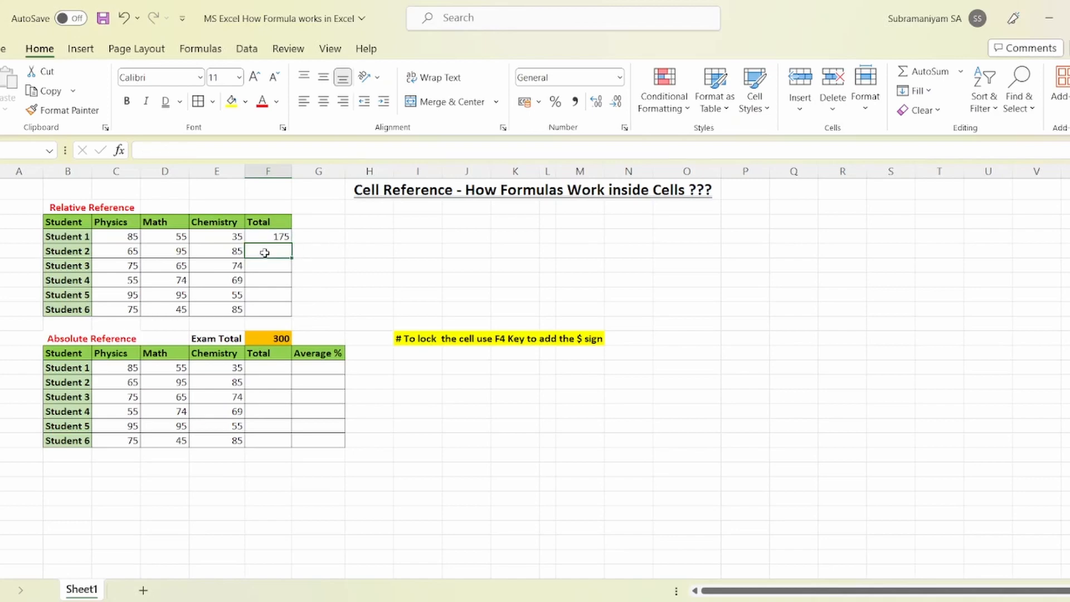
{"action": "left_click", "coordinate": [270, 308]}
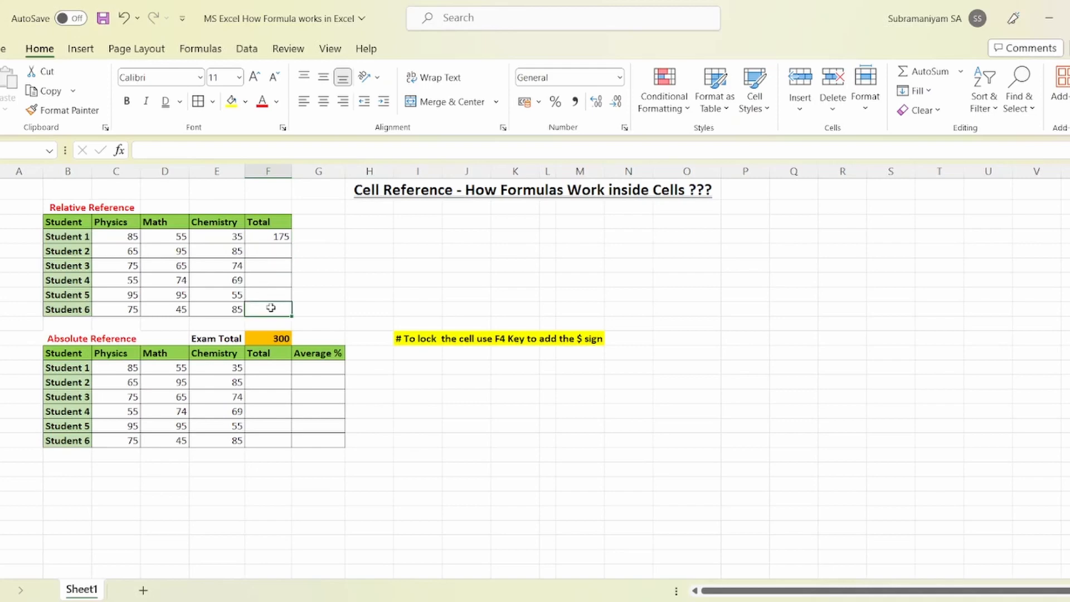
{"action": "left_click", "coordinate": [266, 237]}
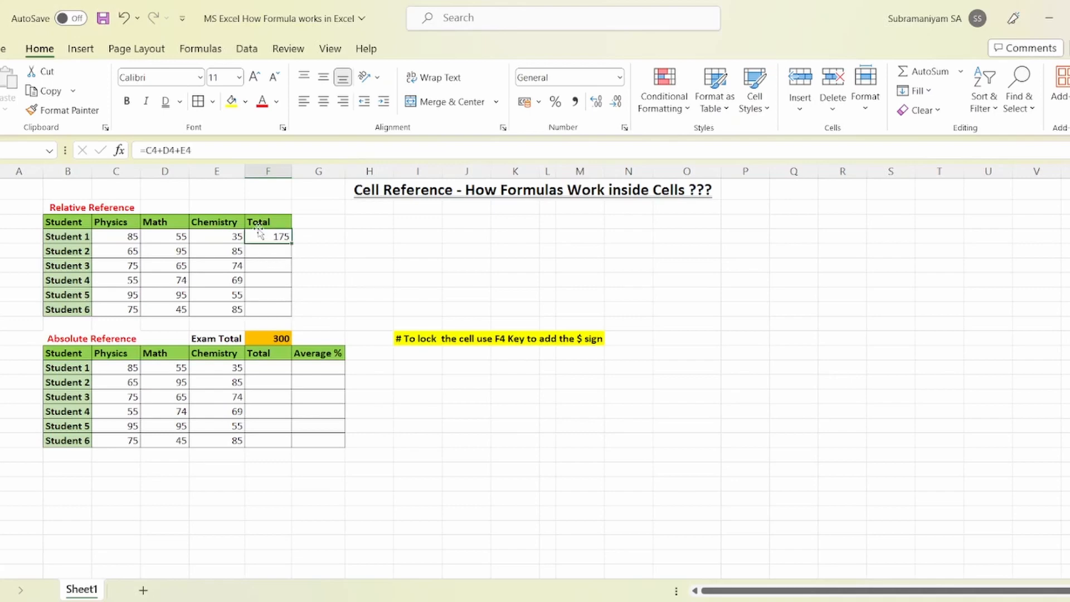
{"action": "double_click", "coordinate": [291, 243]}
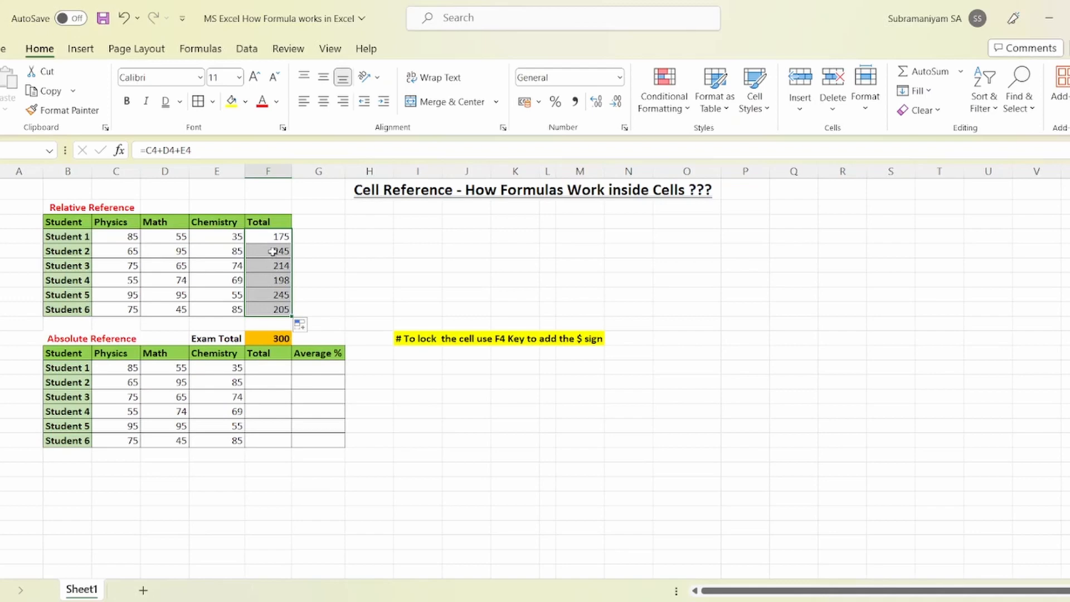
{"action": "left_click", "coordinate": [337, 265]}
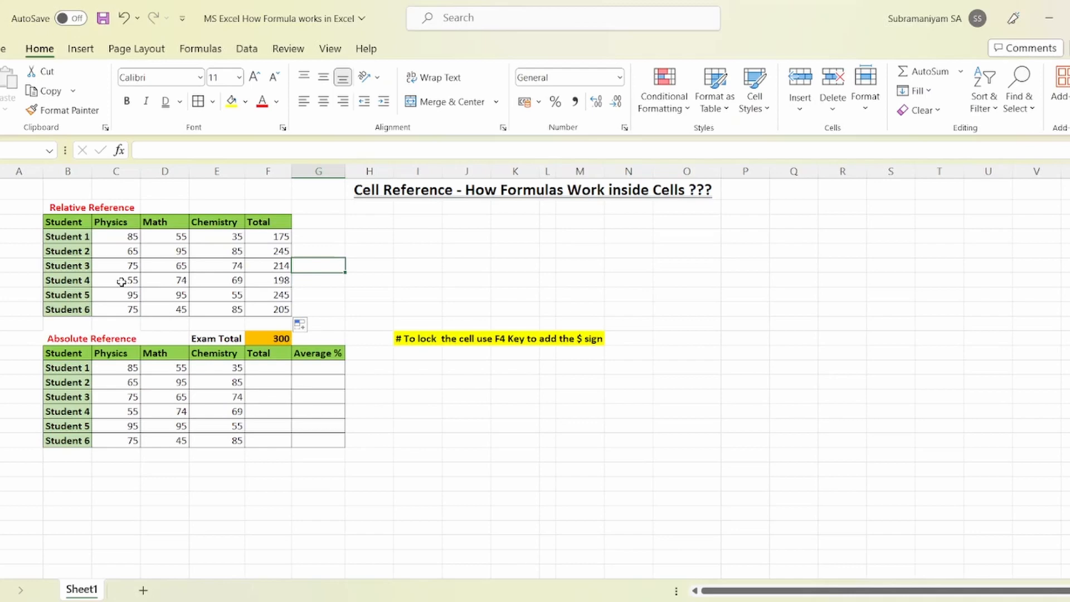
- Show the sheet's formulas to examine the row references in the Relative Reference totals, then switch back to displaying results
{"action": "left_click", "coordinate": [267, 281]}
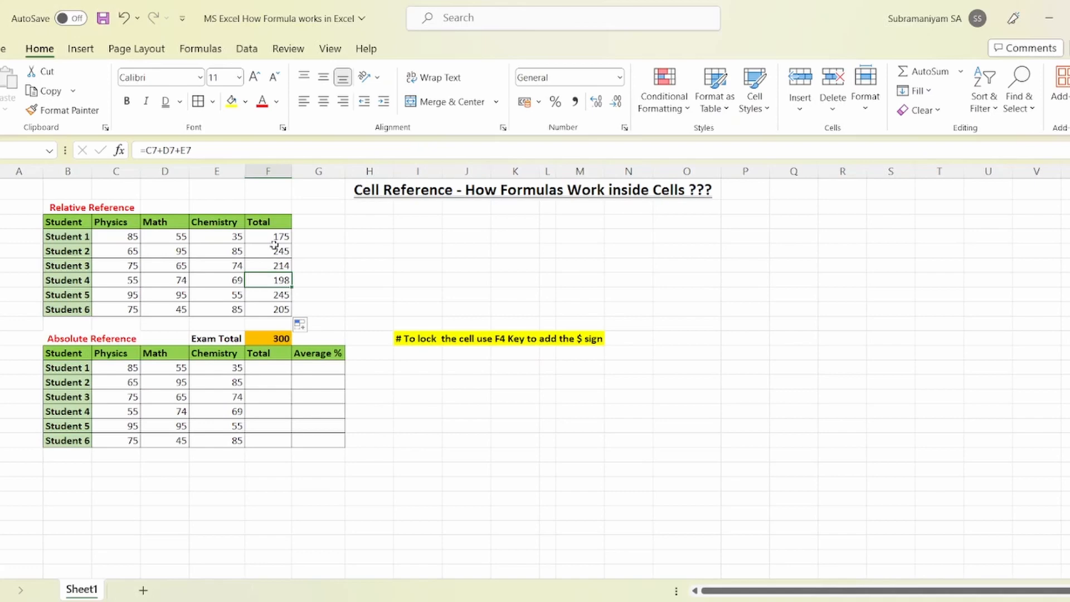
{"action": "left_click", "coordinate": [204, 55]}
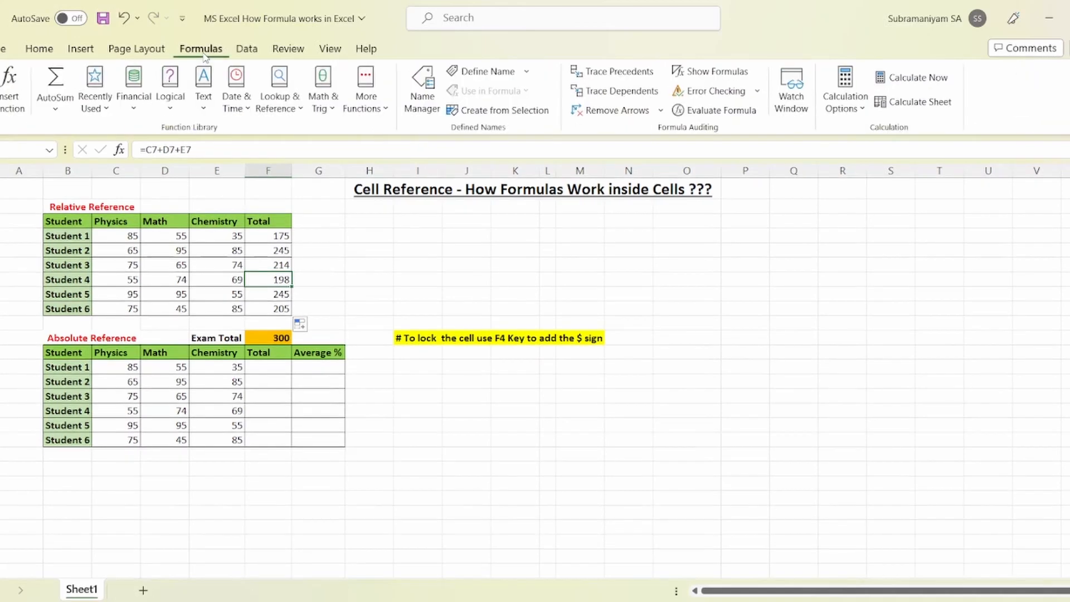
{"action": "left_click", "coordinate": [706, 72]}
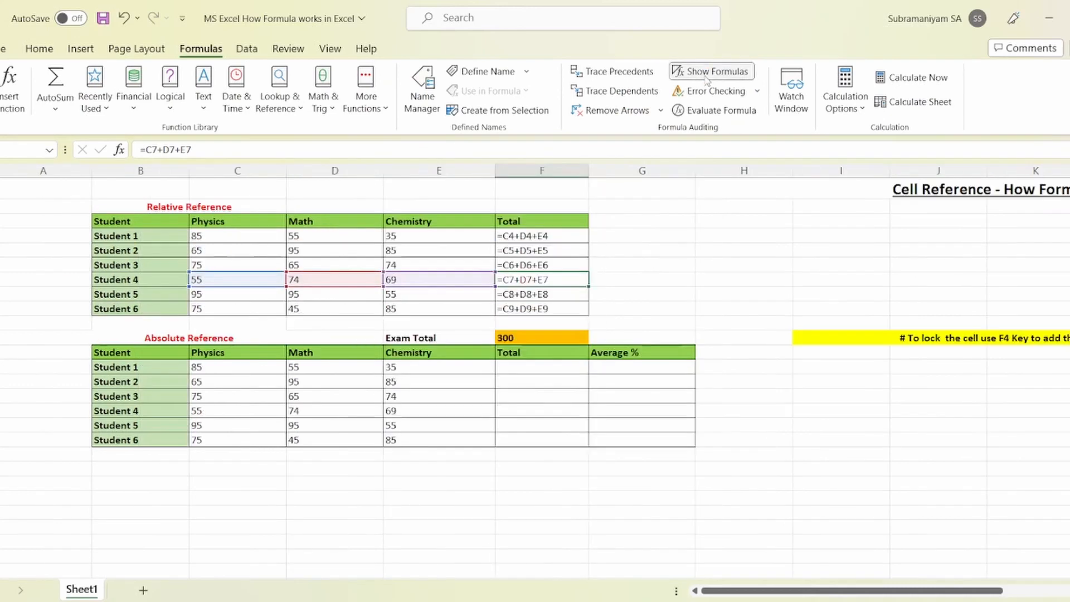
{"action": "left_click", "coordinate": [681, 262]}
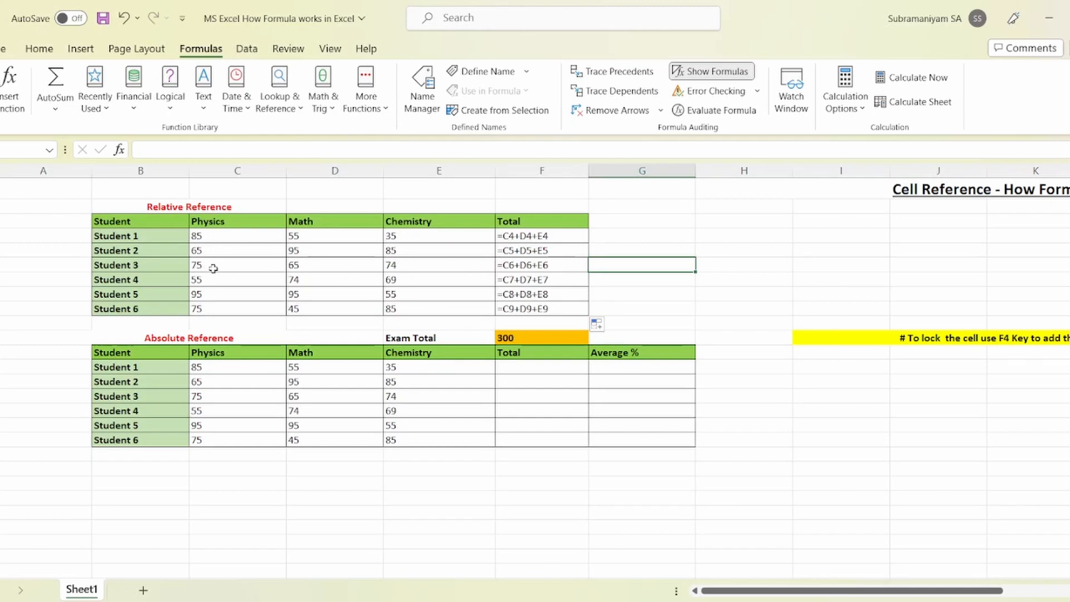
{"action": "left_click", "coordinate": [329, 267]}
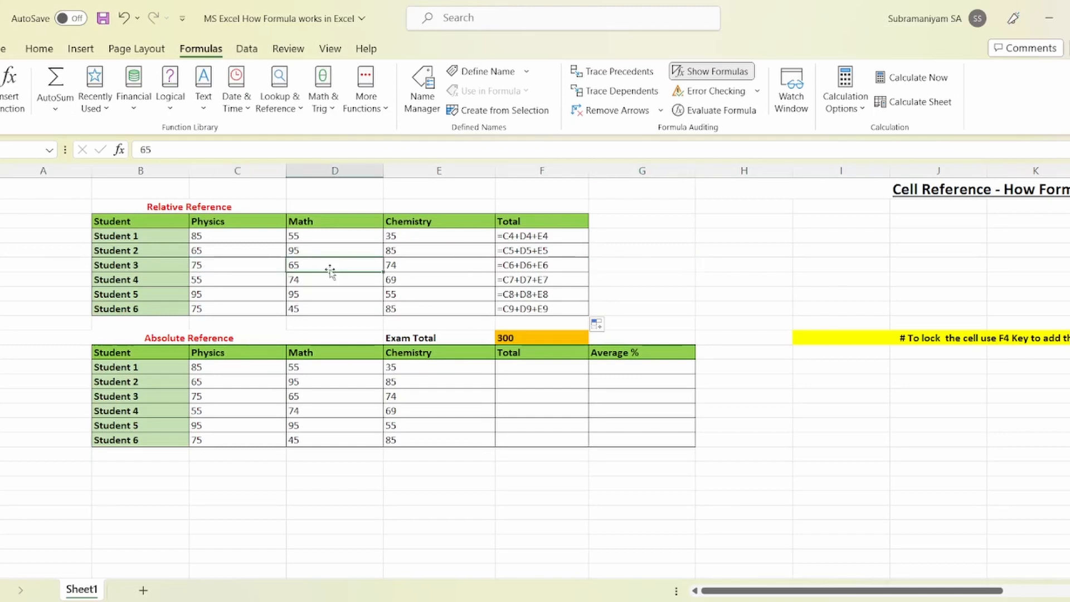
{"action": "left_click", "coordinate": [414, 268]}
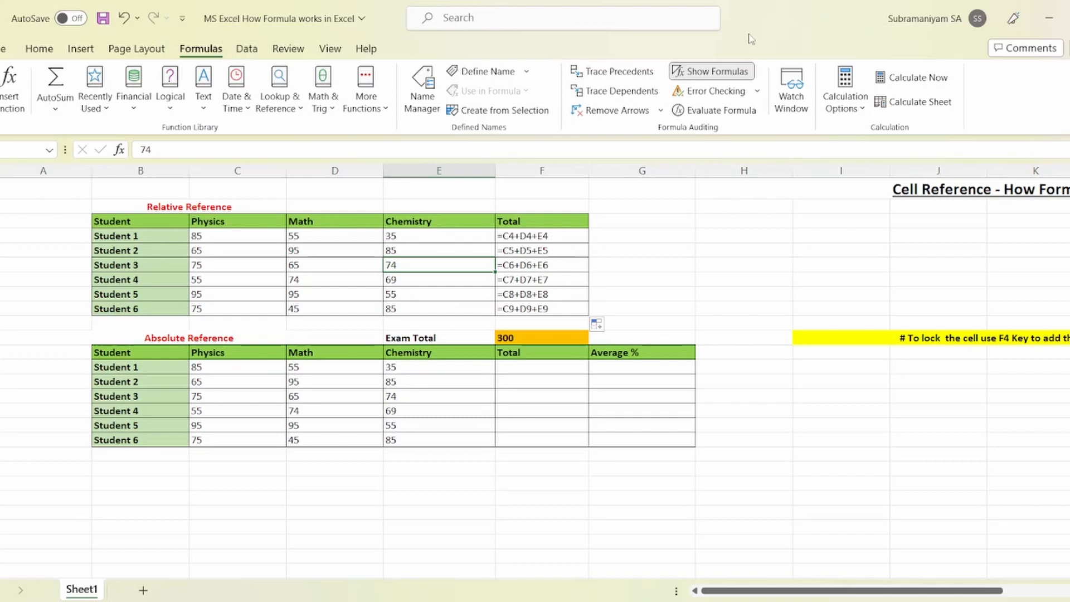
{"action": "left_click", "coordinate": [710, 73]}
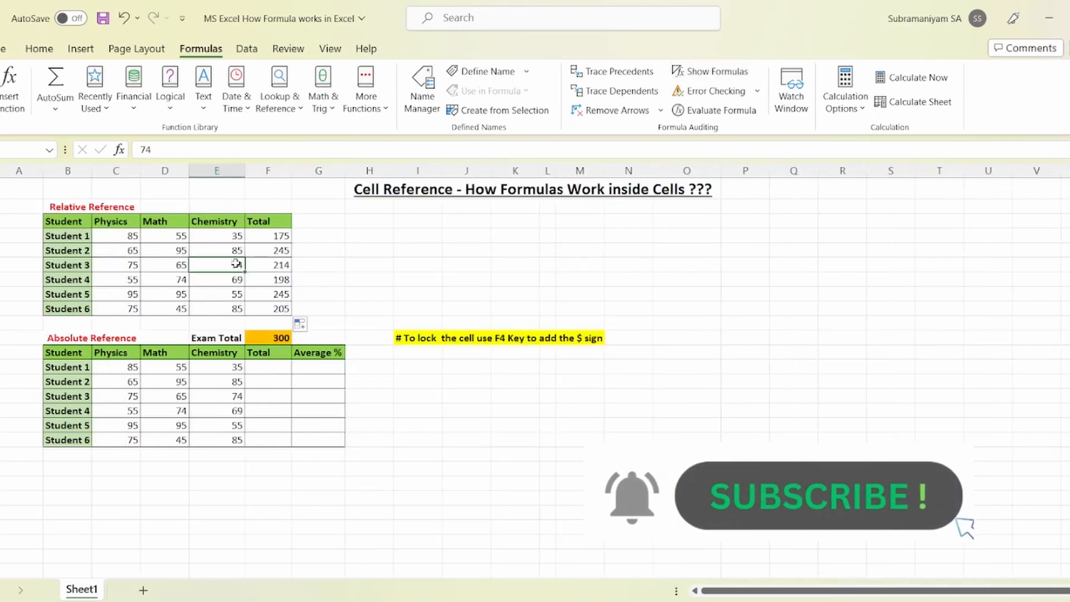
{"action": "left_click", "coordinate": [386, 279]}
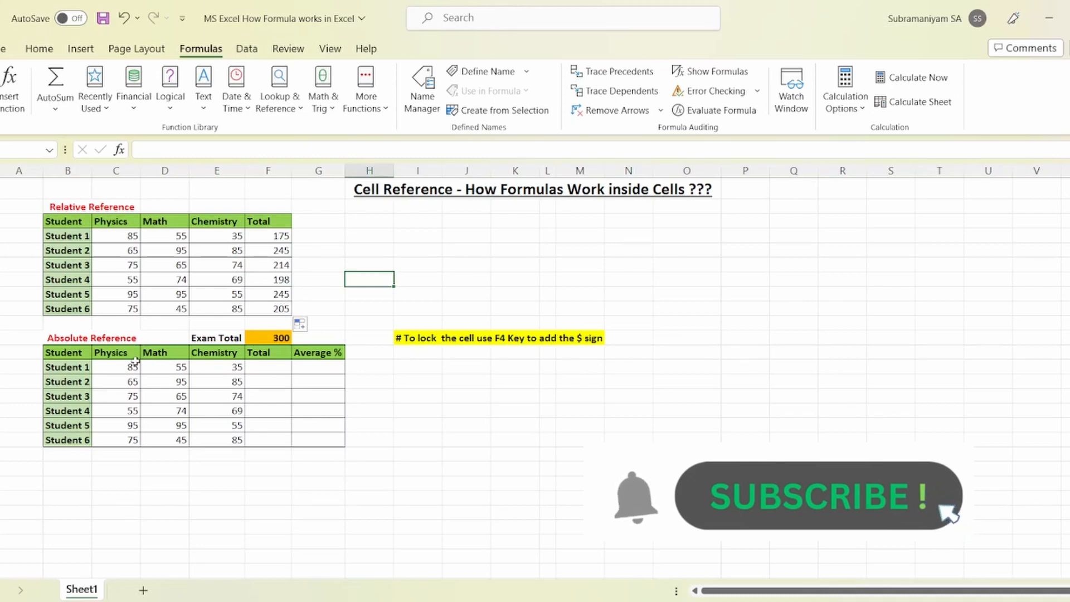
- Enter the formula =C13+D13+E13 in the Total cell F13 for Student 1 in the Absolute Reference table
{"action": "left_click", "coordinate": [255, 370]}
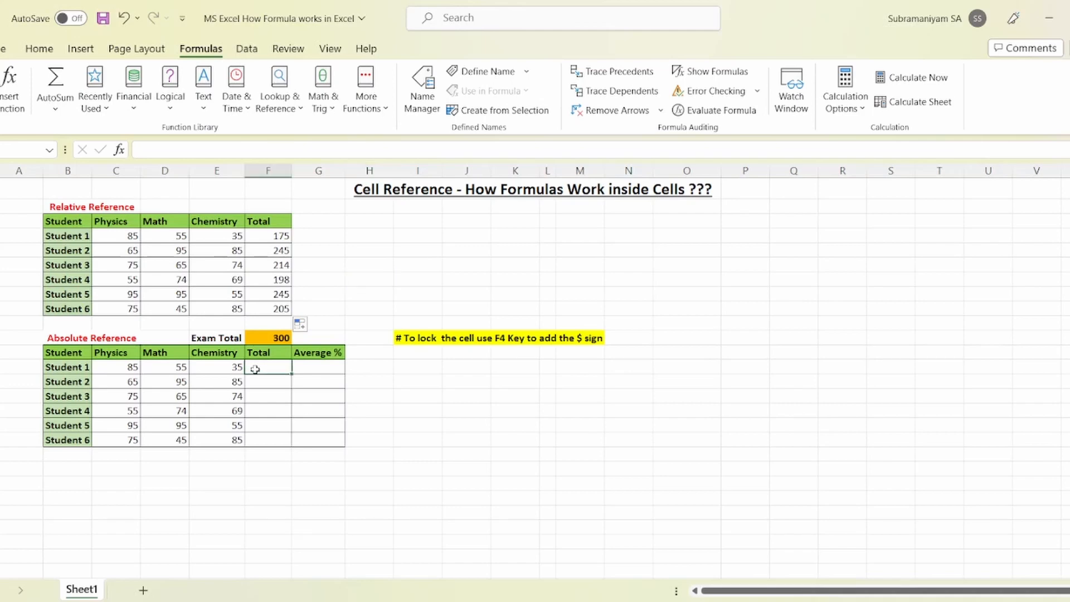
{"action": "left_click", "coordinate": [313, 370]}
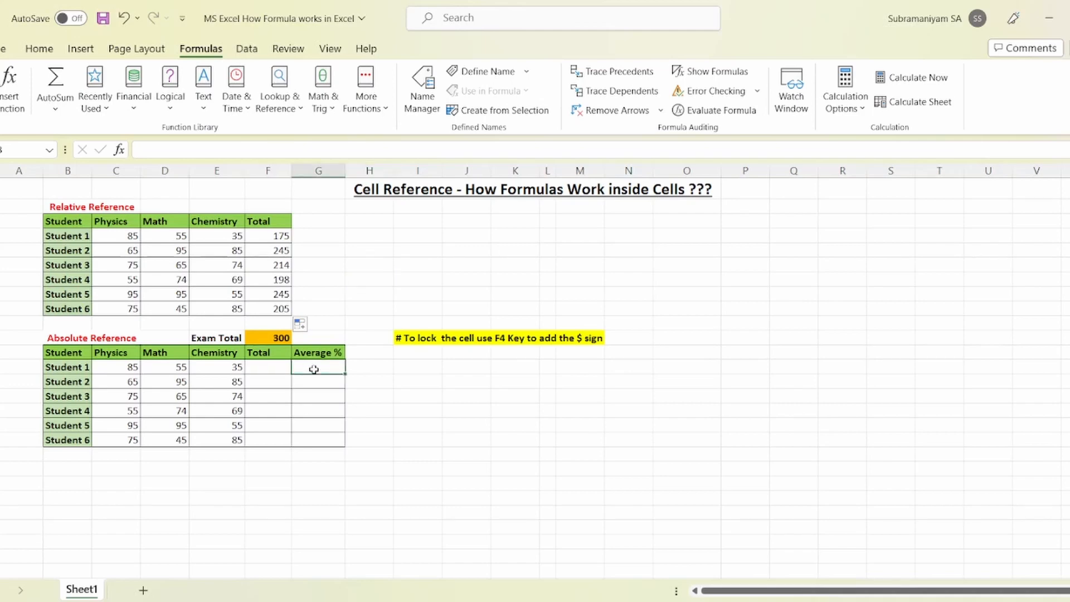
{"action": "left_click", "coordinate": [267, 366]}
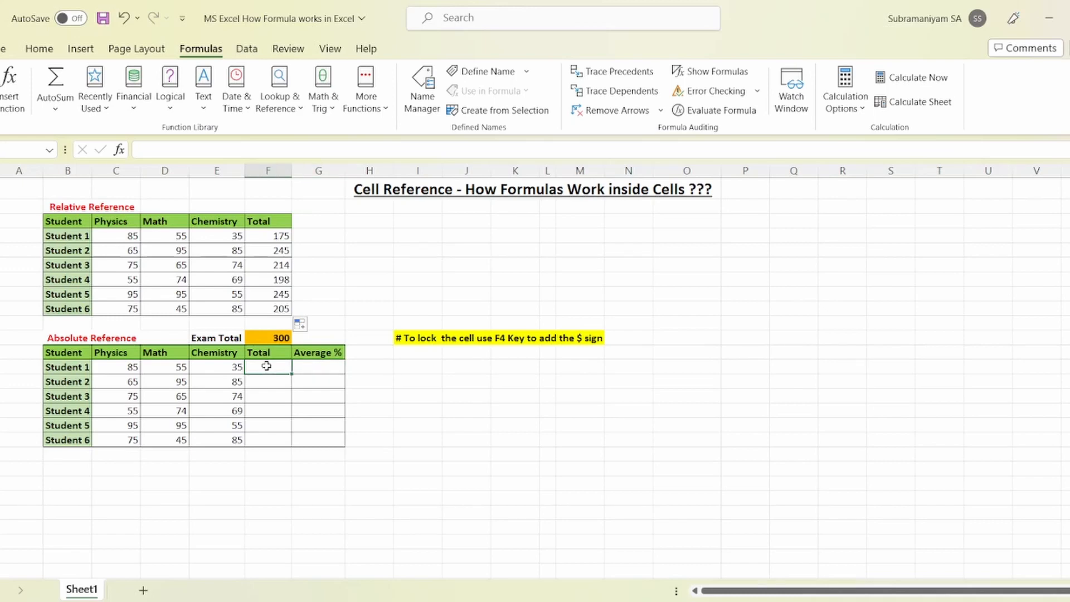
{"action": "type", "text": "="}
{"action": "key", "text": "Left"}
{"action": "key", "text": "Left"}
{"action": "key", "text": "Left"}
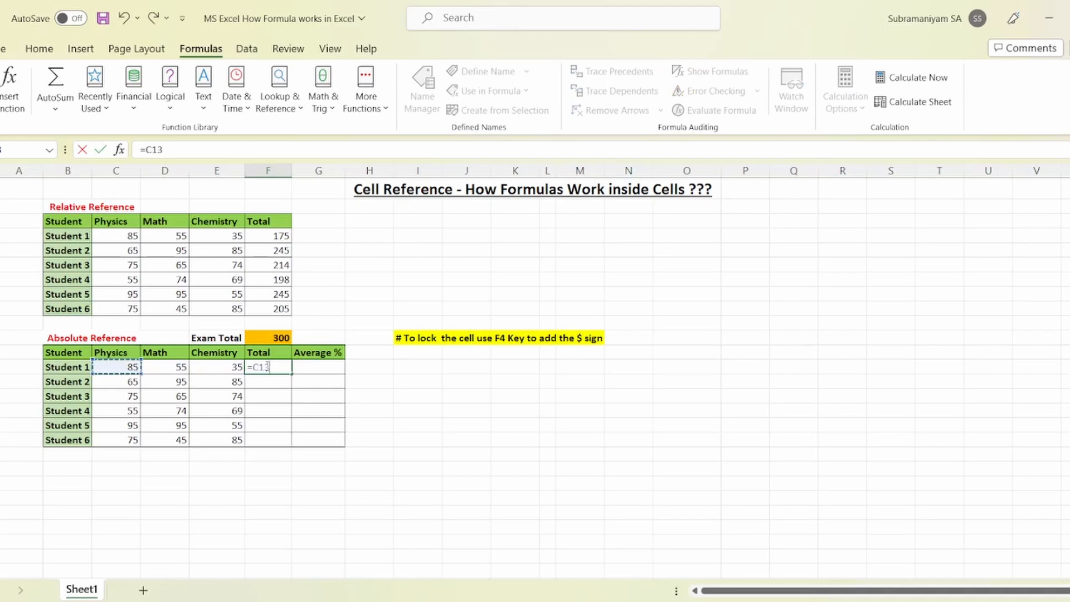
{"action": "type", "text": "+"}
{"action": "key", "text": "Left"}
{"action": "key", "text": "Left"}
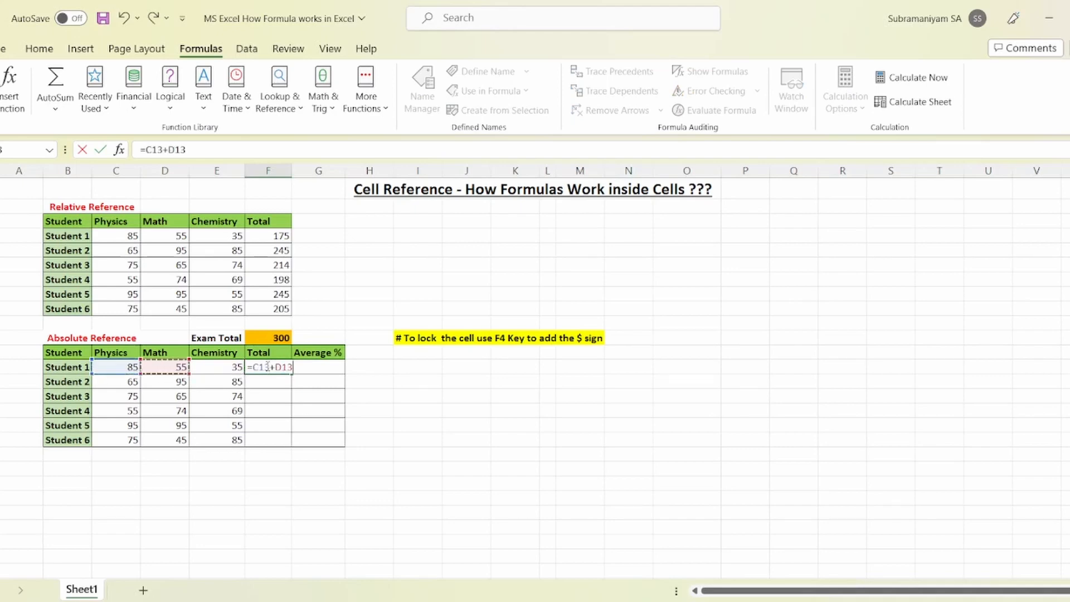
{"action": "type", "text": "+"}
{"action": "key", "text": "Left"}
{"action": "key", "text": "Left"}
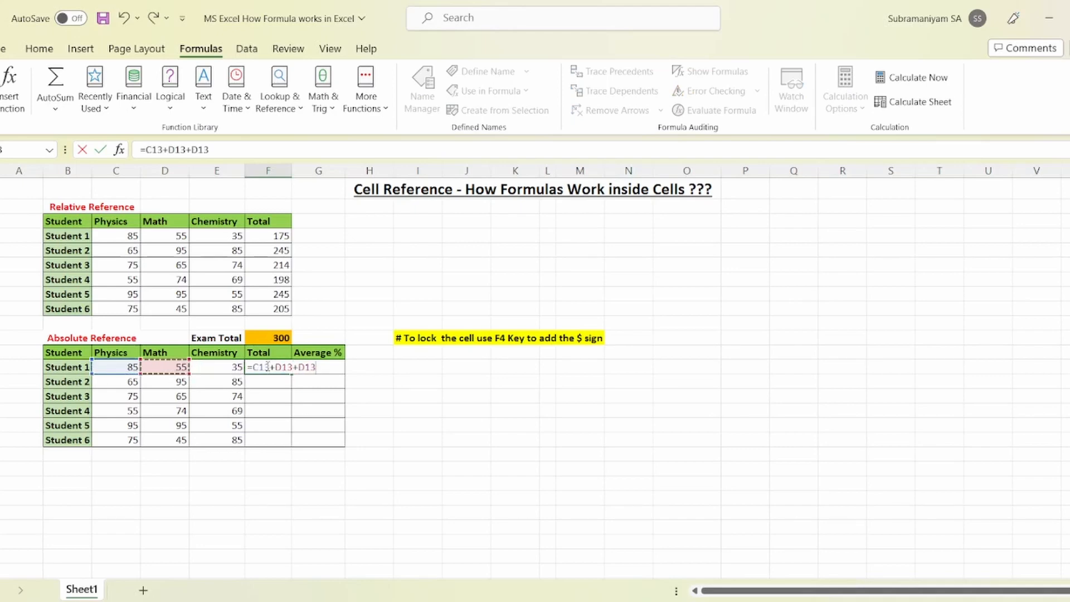
{"action": "key", "text": "Right"}
{"action": "key", "text": "Return"}
- Copy Student 1's total formula to the Total cells of Students 2 to 6 in the Absolute Reference table and save the workbook
{"action": "left_click", "coordinate": [266, 366]}
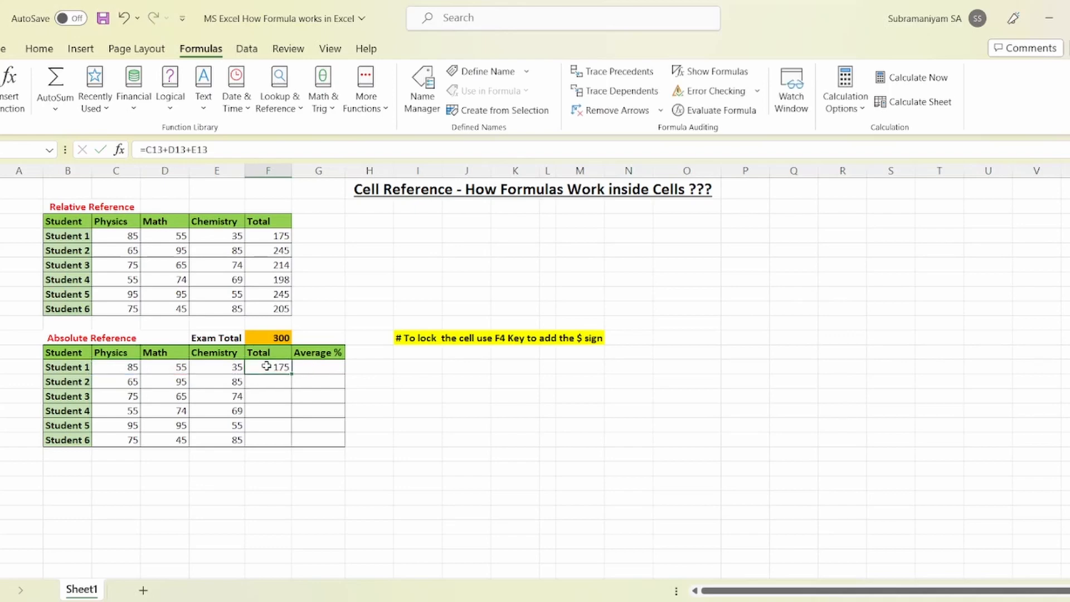
{"action": "key", "text": "ctrl+c"}
{"action": "key", "text": "Down"}
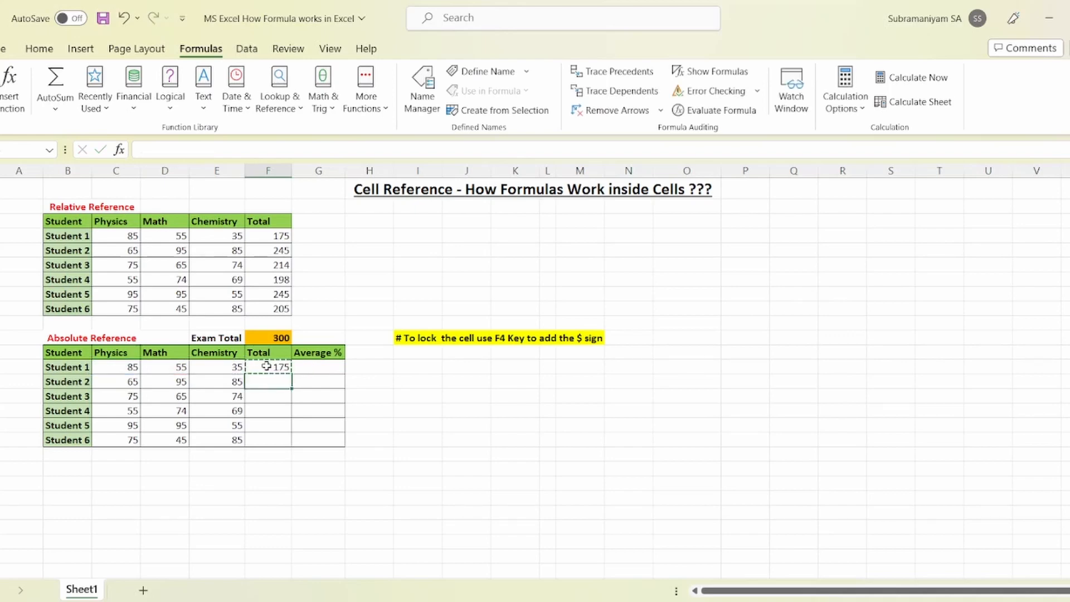
{"action": "key", "text": "shift+Down"}
{"action": "key", "text": "shift+Down"}
{"action": "key", "text": "shift+Down"}
{"action": "key", "text": "shift+Down"}
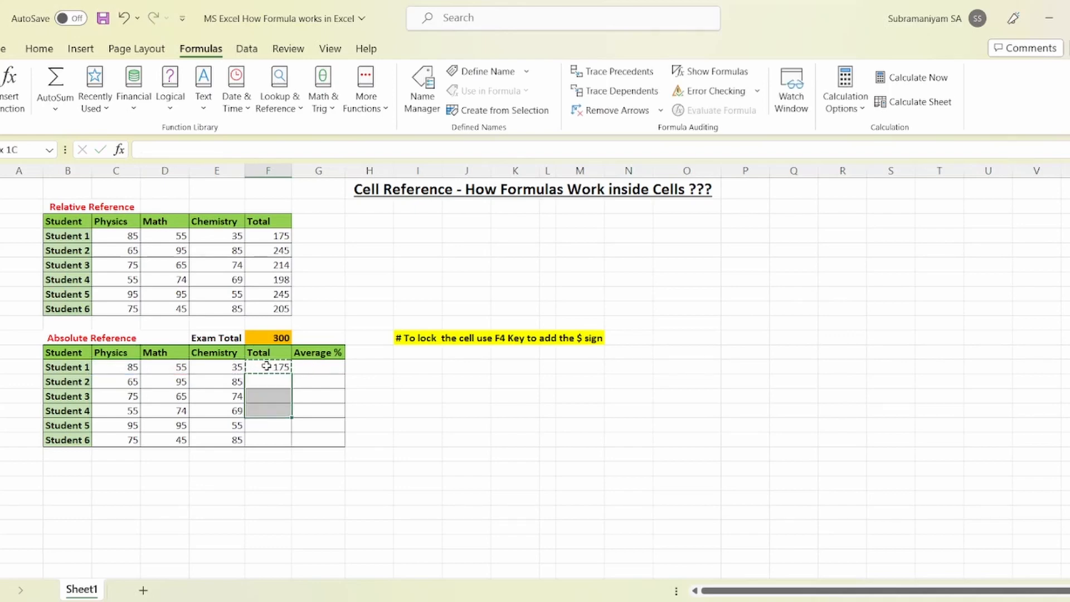
{"action": "key", "text": "ctrl+v"}
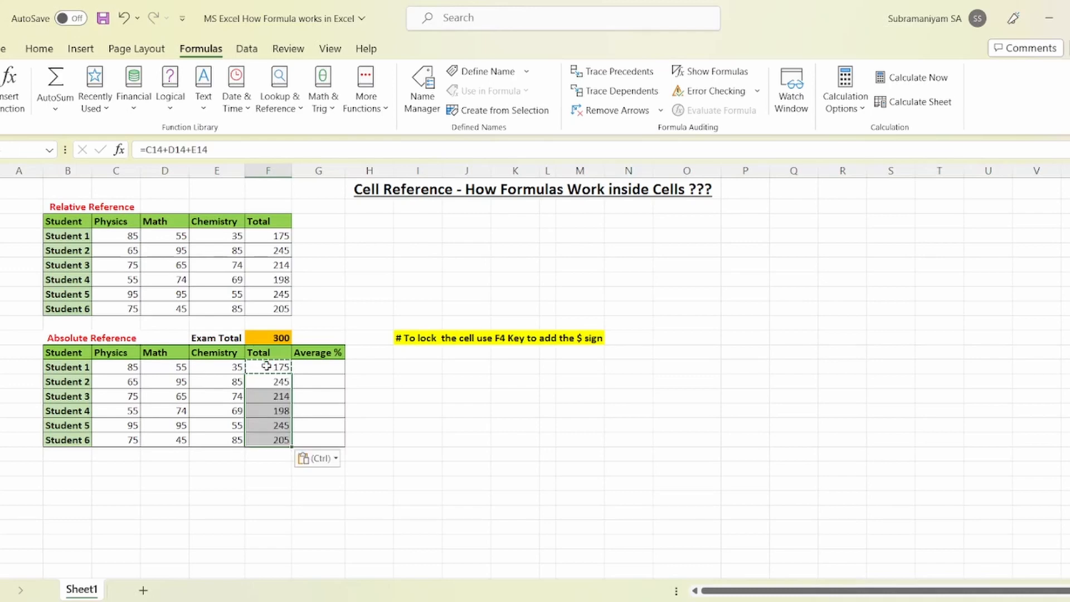
{"action": "key", "text": "ctrl+s"}
{"action": "left_click", "coordinate": [450, 467]}
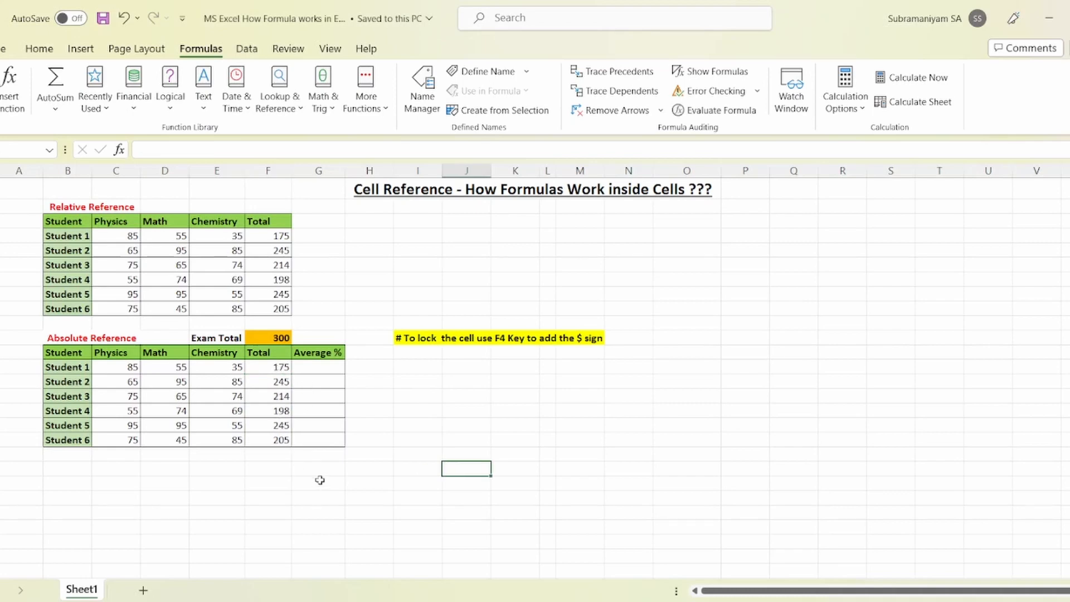
- Examine Student 1's total formula and the Exam Total cell in the Absolute Reference table
{"action": "left_click", "coordinate": [277, 368]}
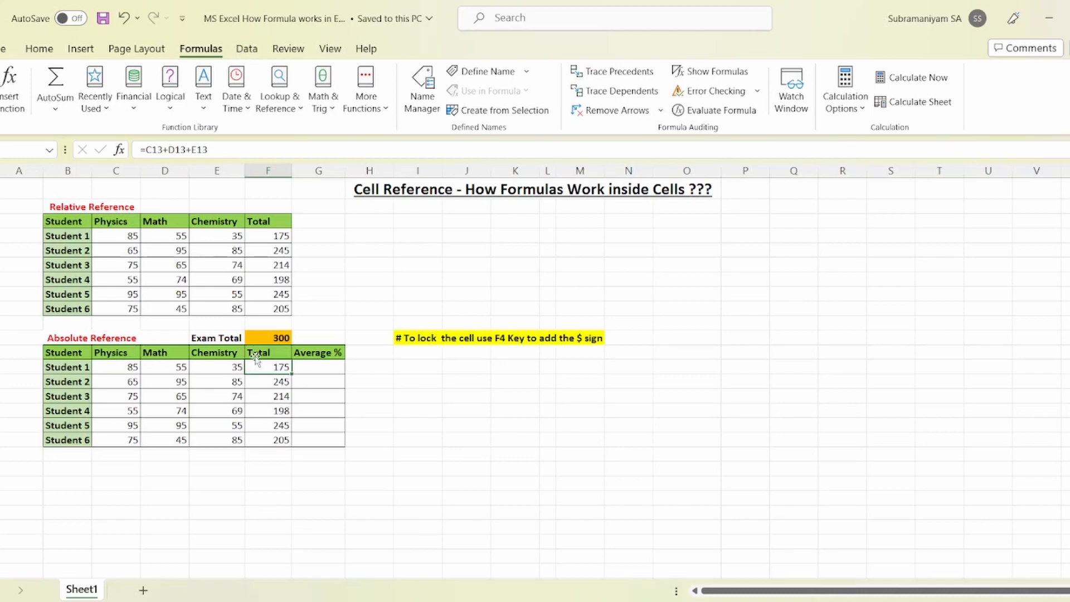
{"action": "left_click", "coordinate": [279, 334]}
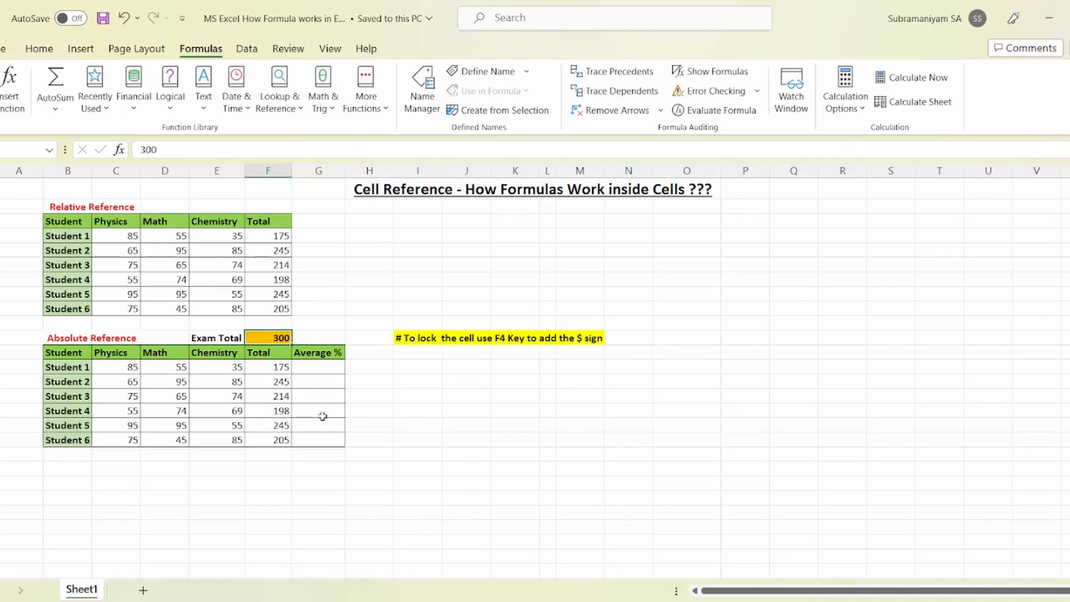
- Enter the formula =F13/F11 in Student 1's Average % cell in the Absolute Reference table
{"action": "left_click", "coordinate": [316, 369]}
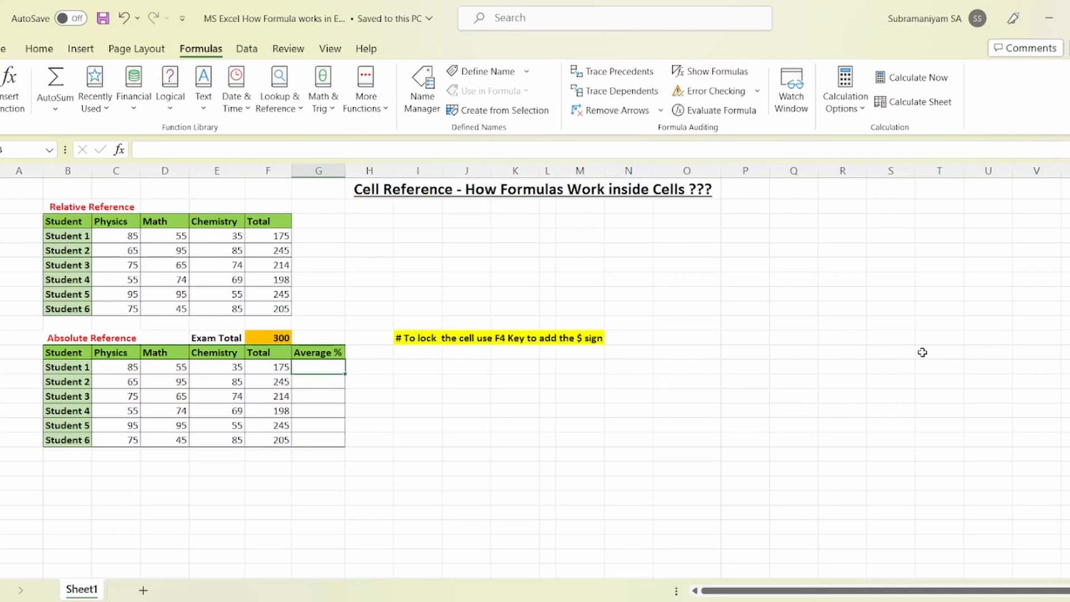
{"action": "type", "text": "="}
{"action": "key", "text": "Left"}
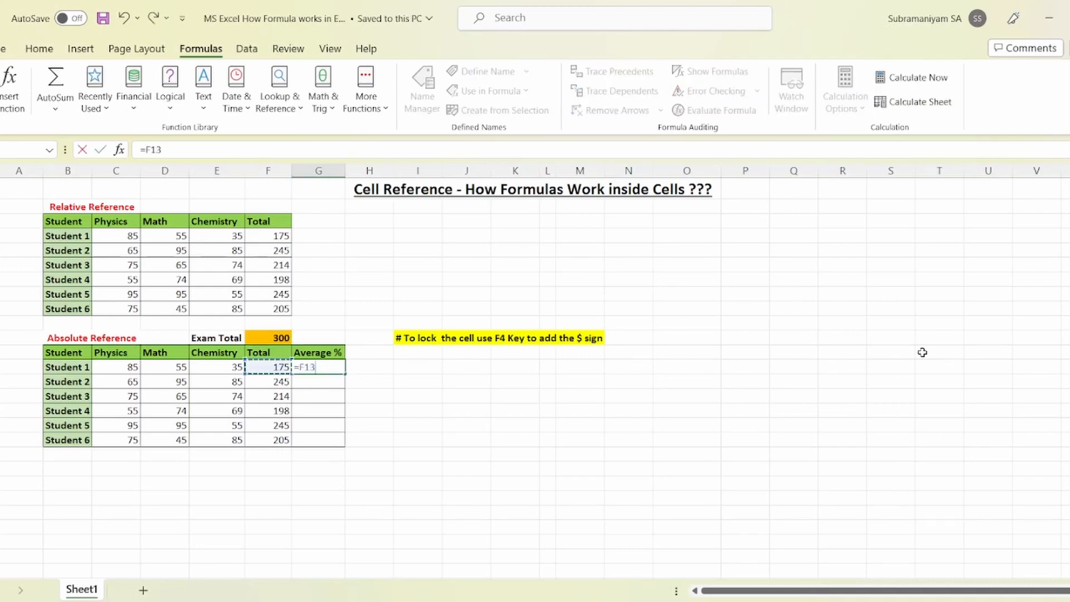
{"action": "type", "text": "/"}
{"action": "key", "text": "Up"}
{"action": "key", "text": "Up"}
{"action": "key", "text": "Left"}
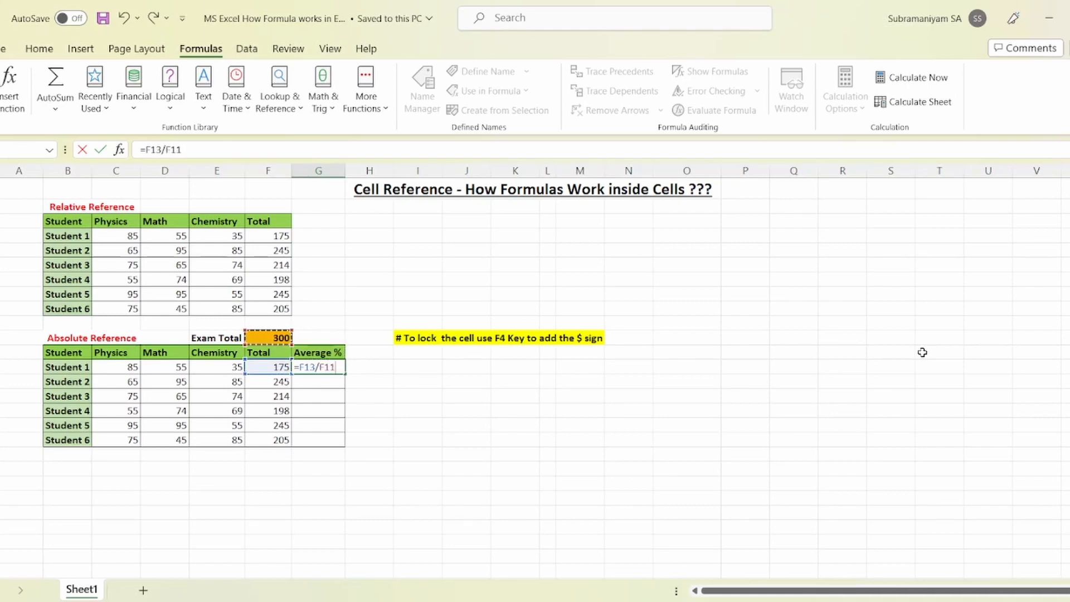
{"action": "key", "text": "Return"}
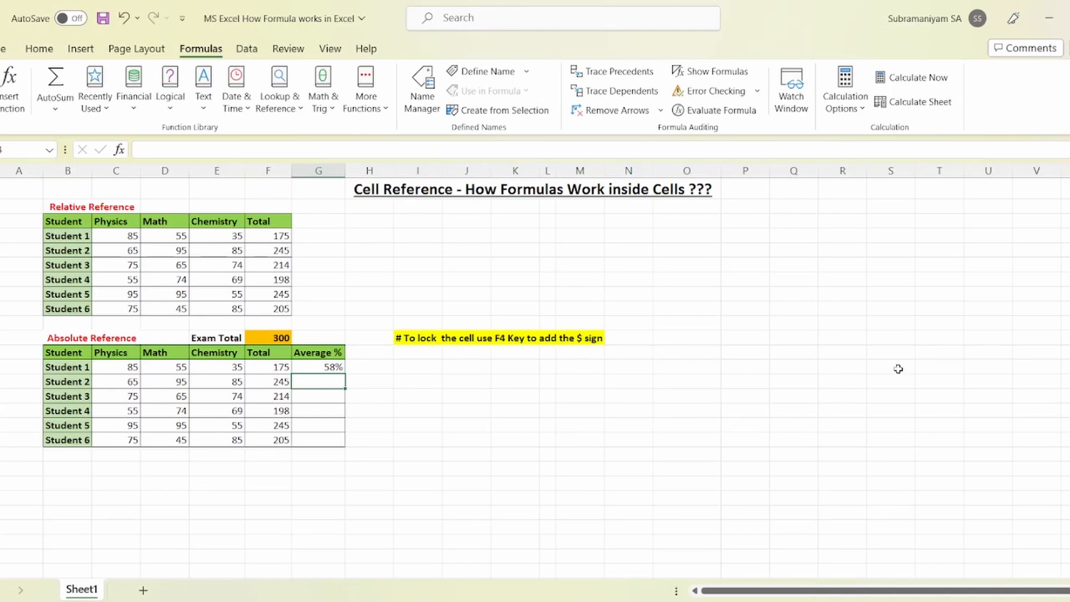
- Copy Student 1's Average % formula with its relative references to the Average % cells of Students 2 to 6
{"action": "left_click", "coordinate": [315, 366]}
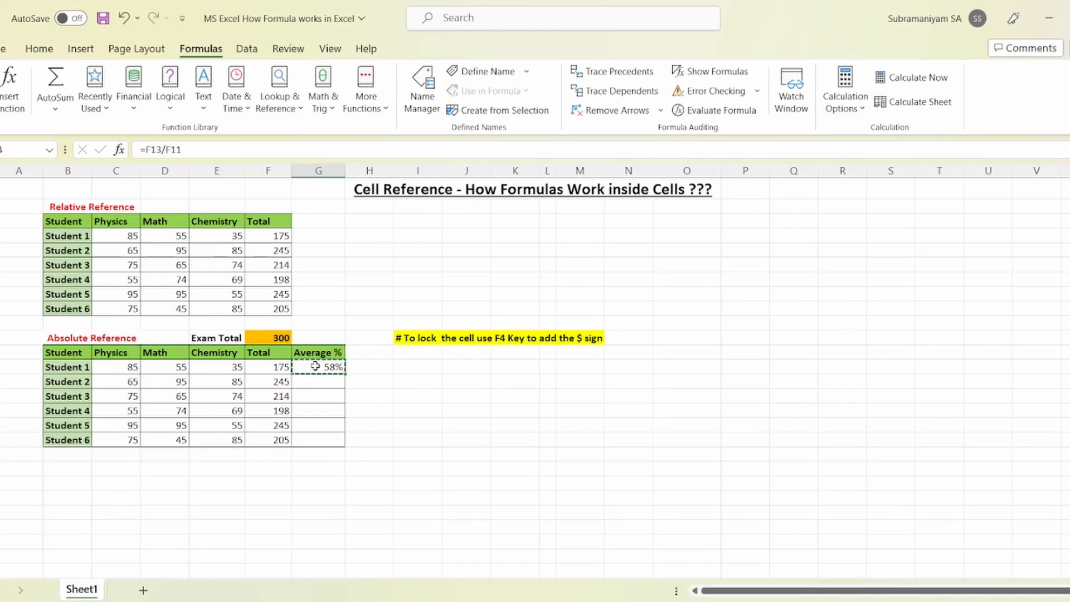
{"action": "left_click_drag", "start_coordinate": [319, 379], "coordinate": [319, 437]}
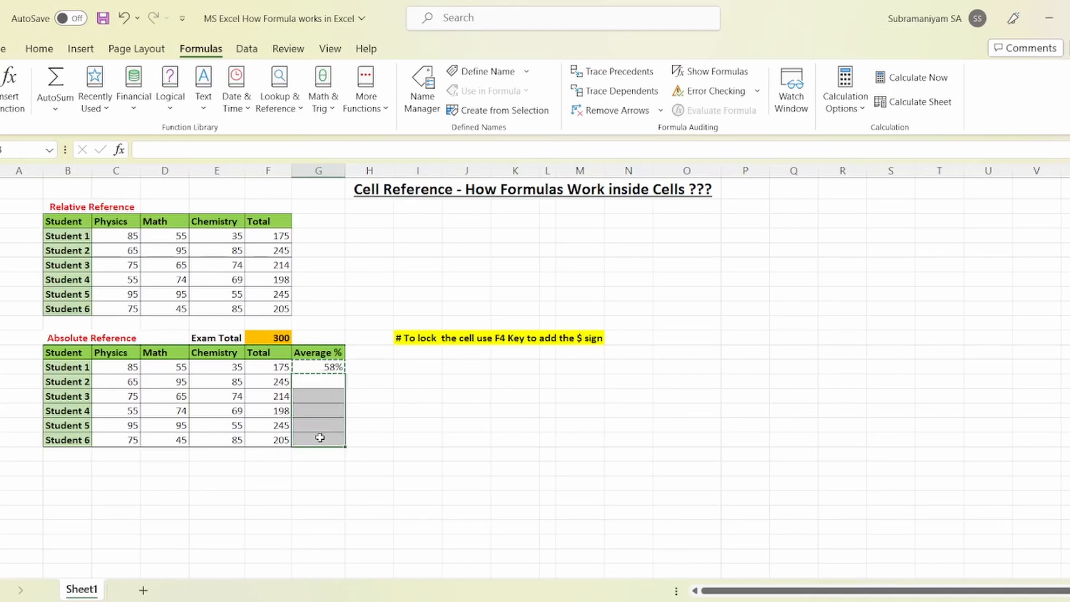
{"action": "key", "text": "ctrl+v"}
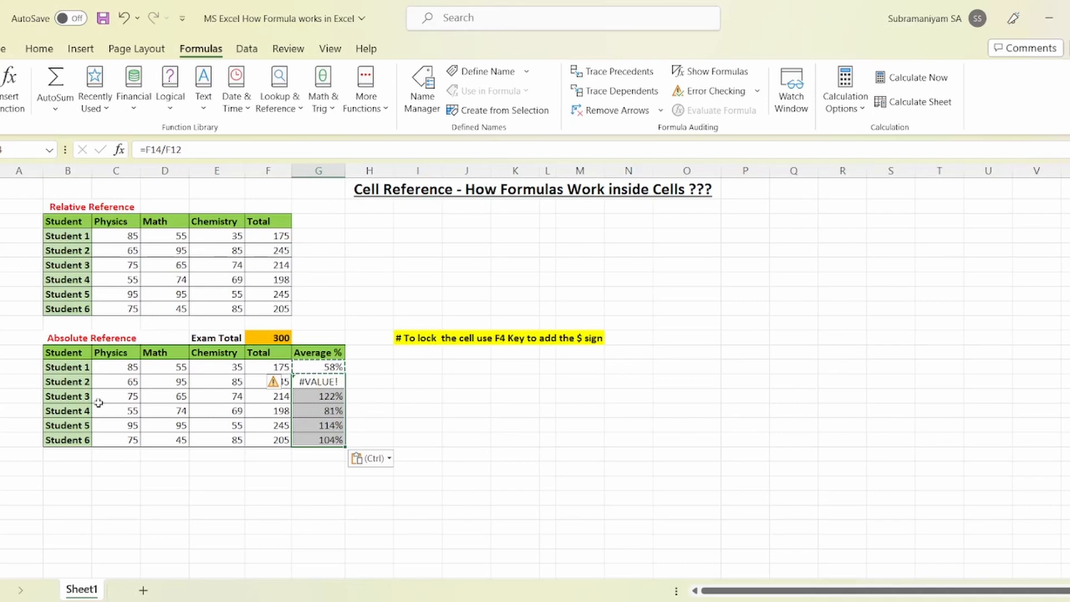
{"action": "left_click", "coordinate": [386, 408]}
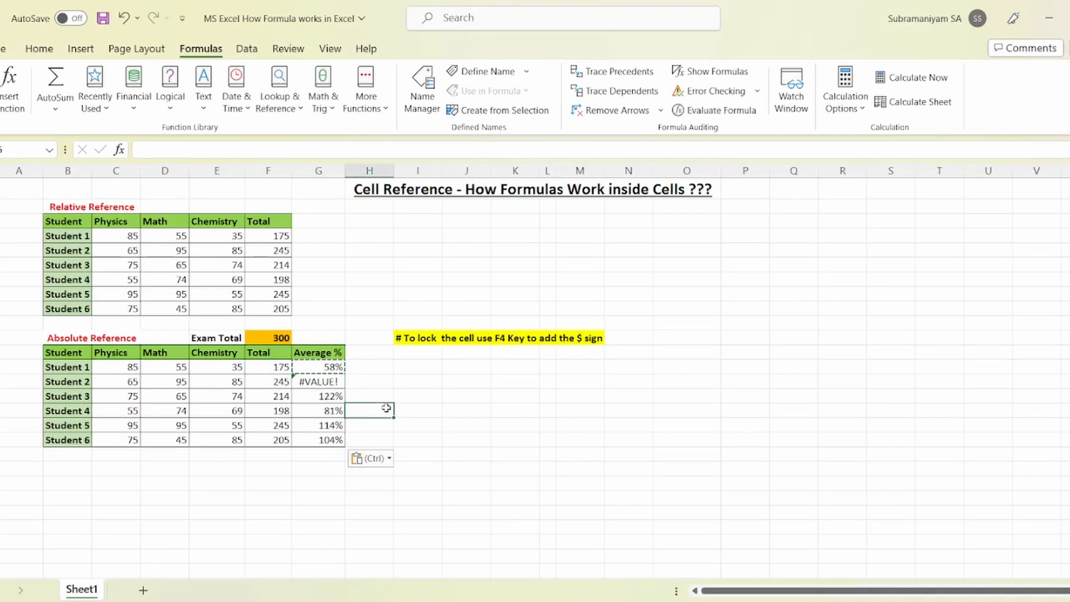
- Show the sheet's formulas to compare the Exam Total references of Students 1 and 2 in the Average % column, then switch back to results
{"action": "left_click", "coordinate": [703, 77]}
{"action": "left_click", "coordinate": [569, 528]}
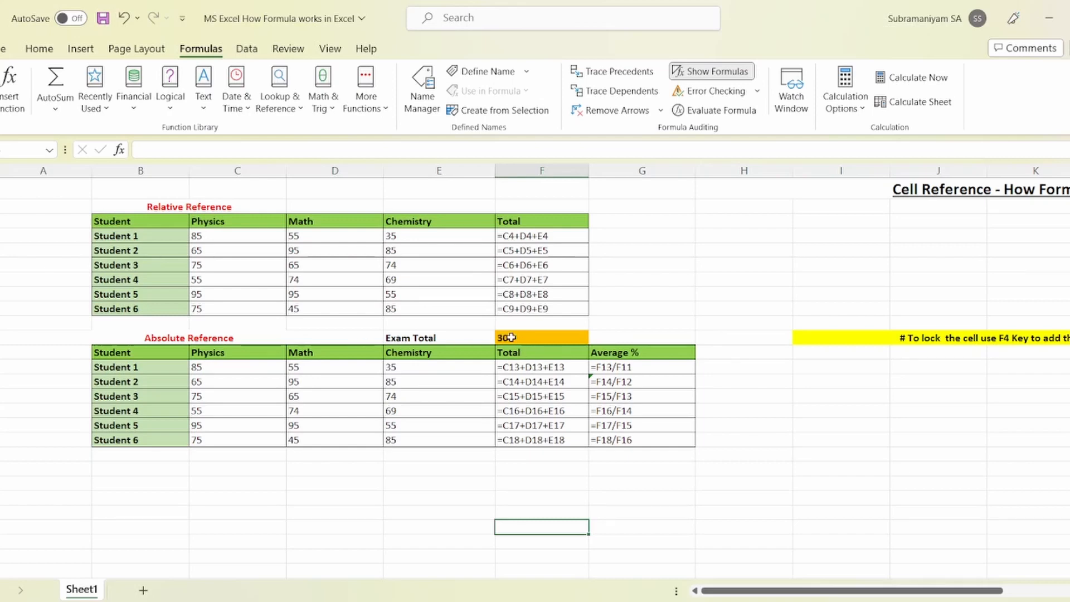
{"action": "double_click", "coordinate": [645, 368]}
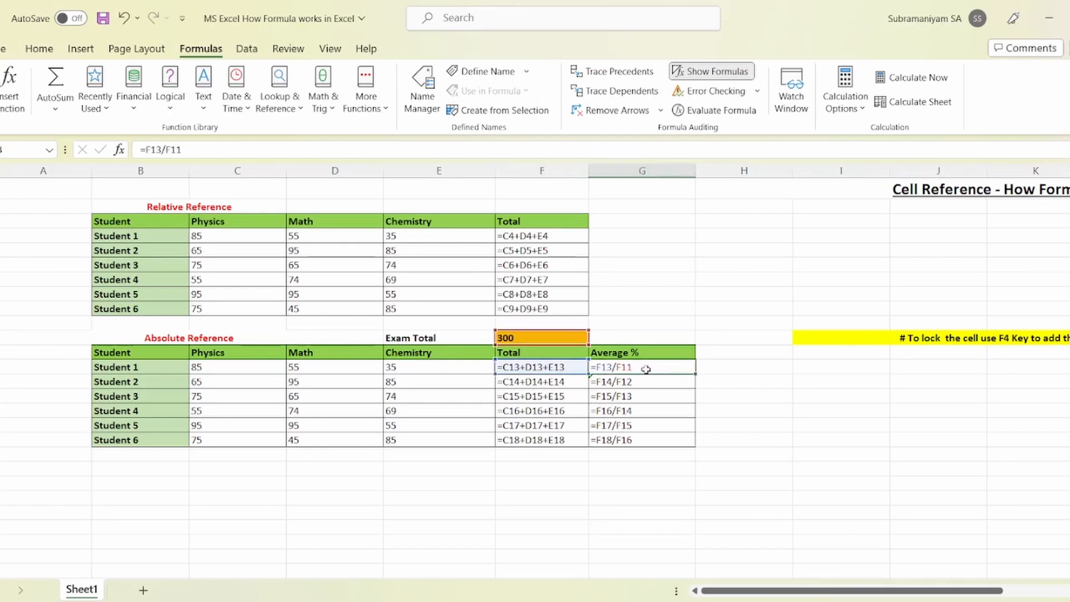
{"action": "left_click", "coordinate": [651, 383]}
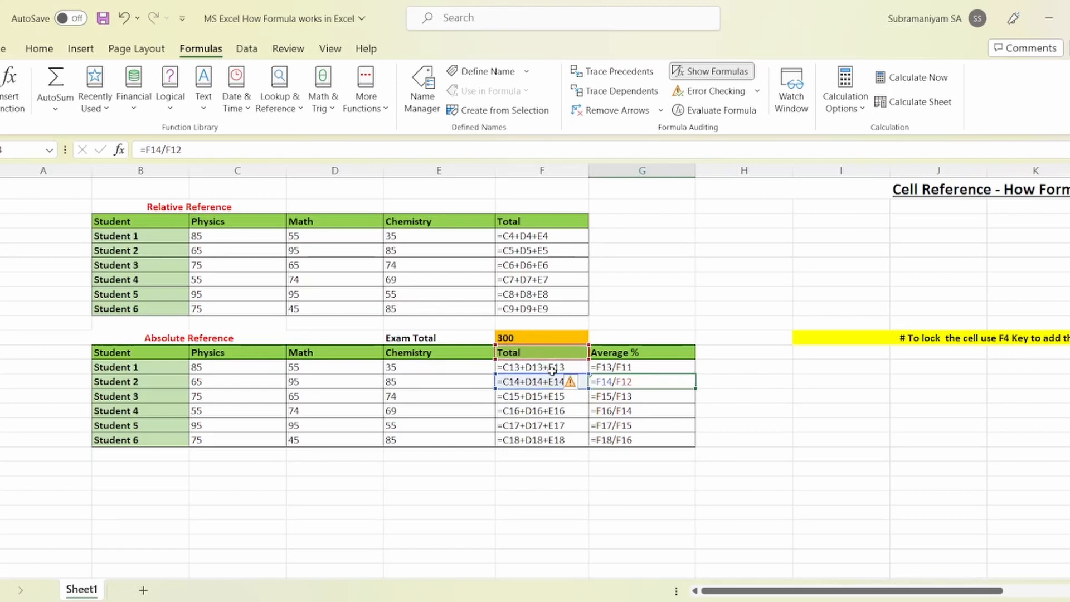
{"action": "left_click", "coordinate": [530, 338]}
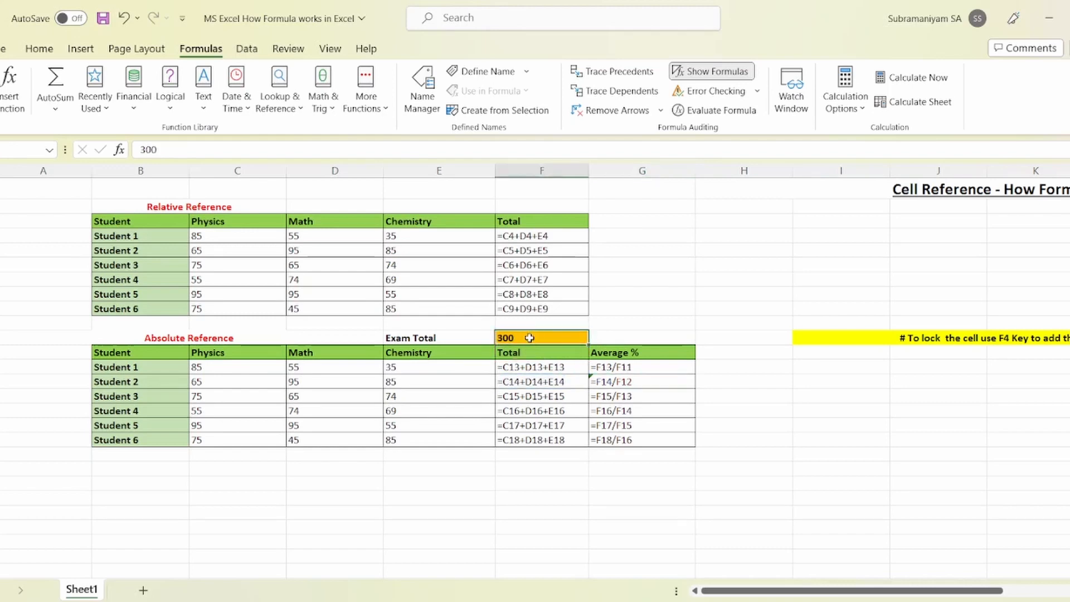
{"action": "left_click", "coordinate": [716, 71]}
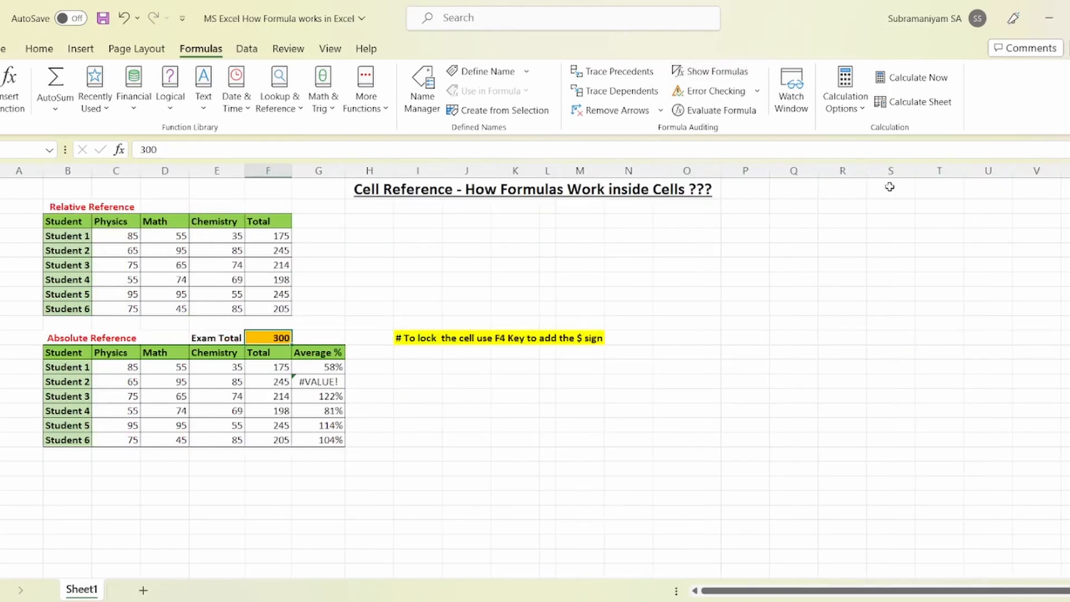
{"action": "left_click", "coordinate": [450, 430]}
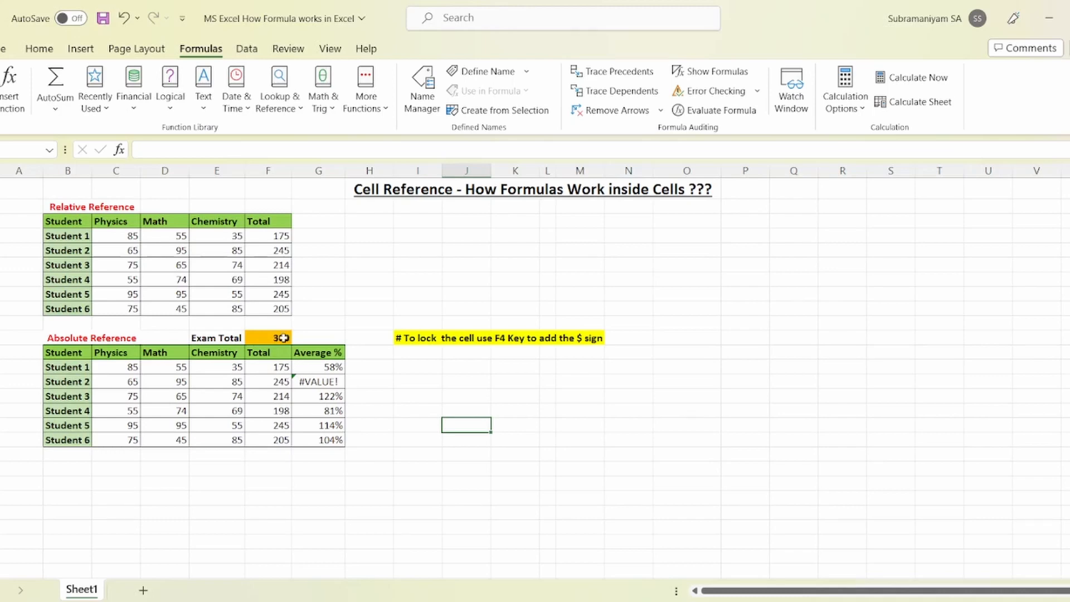
- Lock the Exam Total reference in Student 1's Average % formula as an absolute reference, making it =F13/$F$11
{"action": "left_click", "coordinate": [331, 368]}
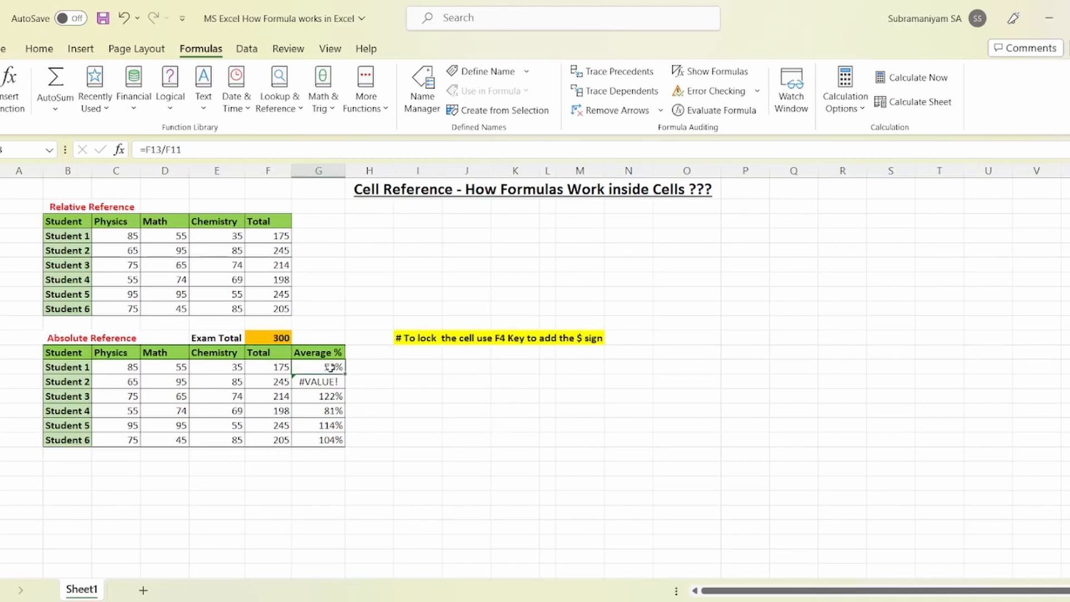
{"action": "double_click", "coordinate": [331, 368]}
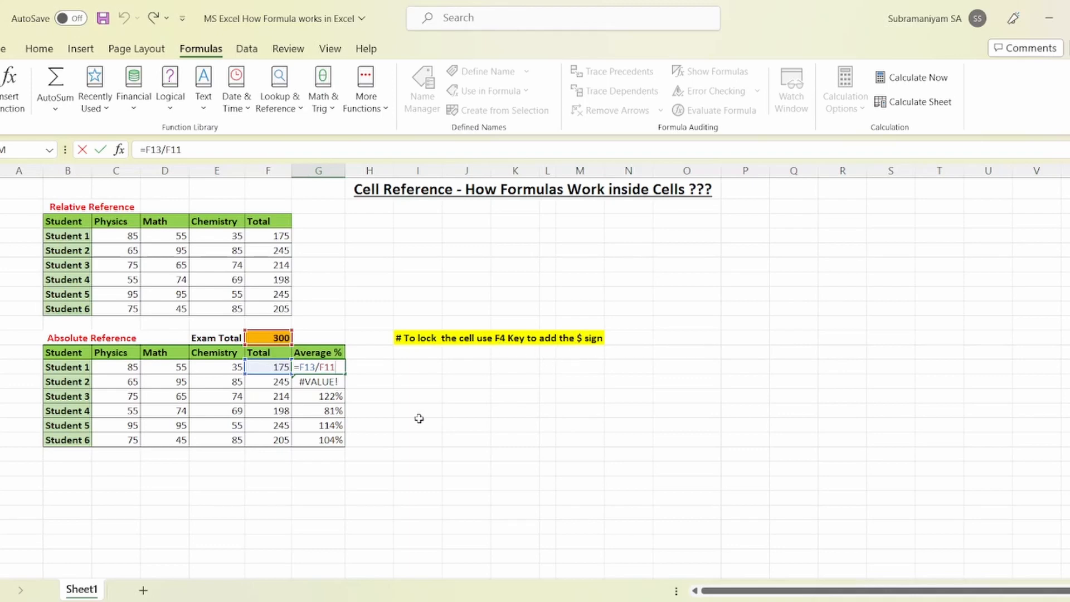
{"action": "key", "text": "F4"}
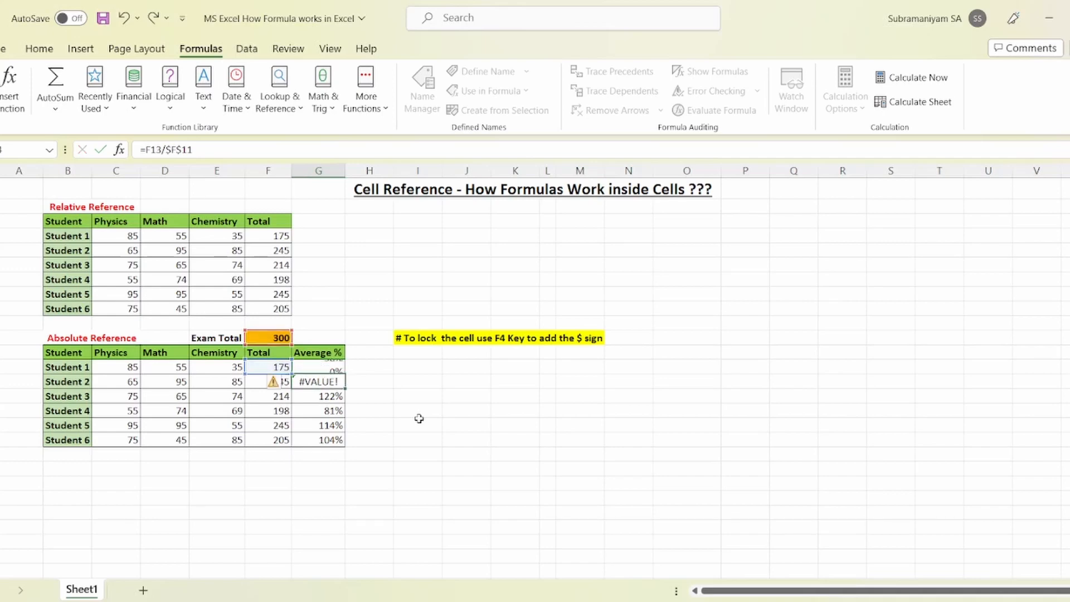
{"action": "key", "text": "Return"}
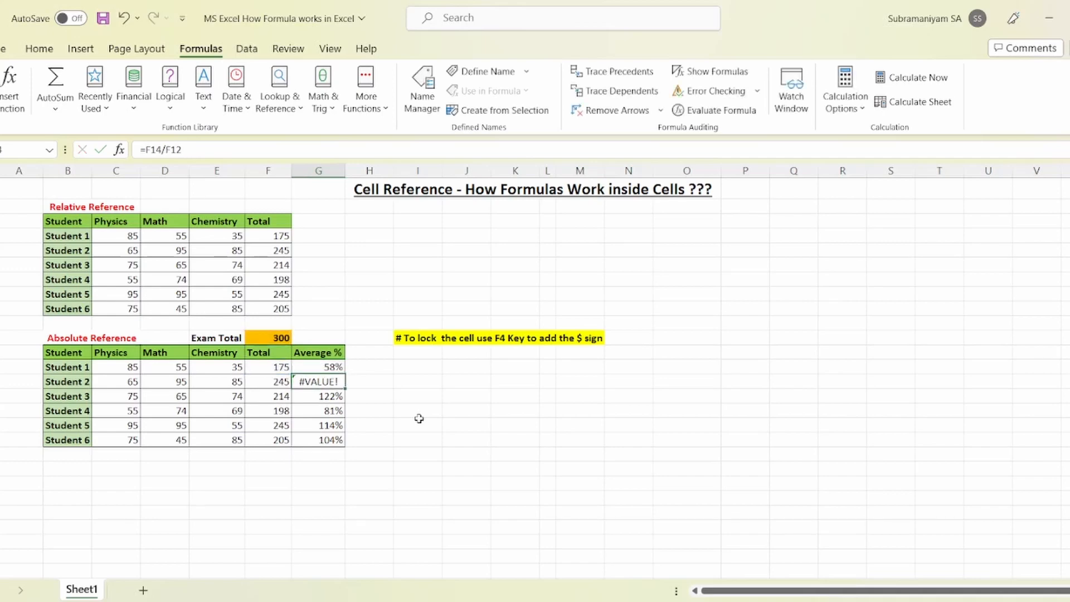
- Copy Student 1's Average % formula with the locked $F$11 reference to Students 2 to 6 and save the workbook
{"action": "left_click", "coordinate": [326, 364]}
{"action": "key", "text": "ctrl+c"}
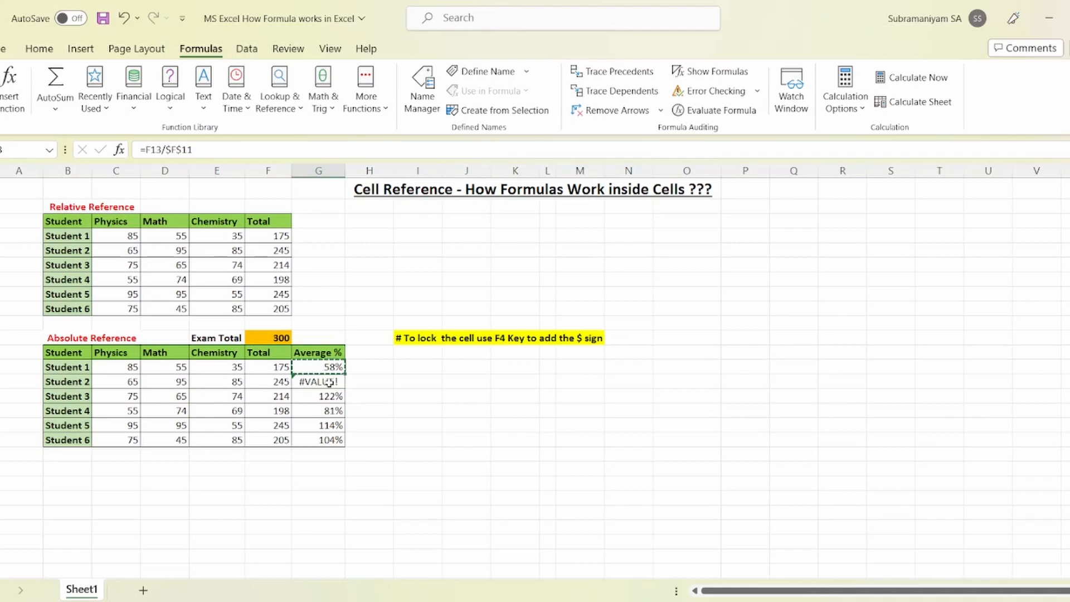
{"action": "left_click_drag", "start_coordinate": [326, 381], "coordinate": [327, 440]}
{"action": "key", "text": "ctrl+v"}
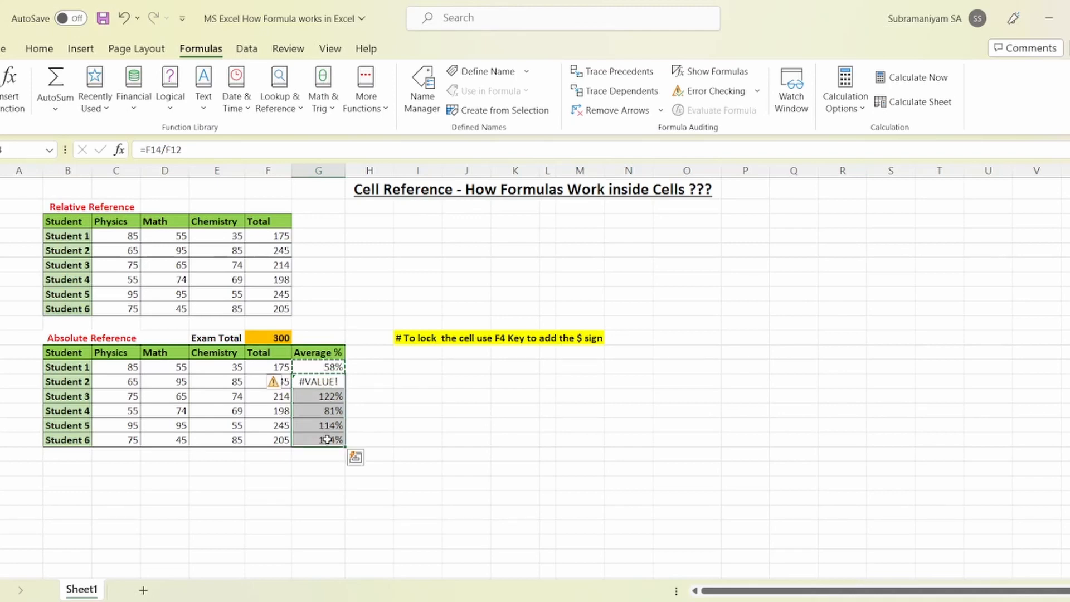
{"action": "key", "text": "ctrl+v"}
{"action": "left_click", "coordinate": [467, 413]}
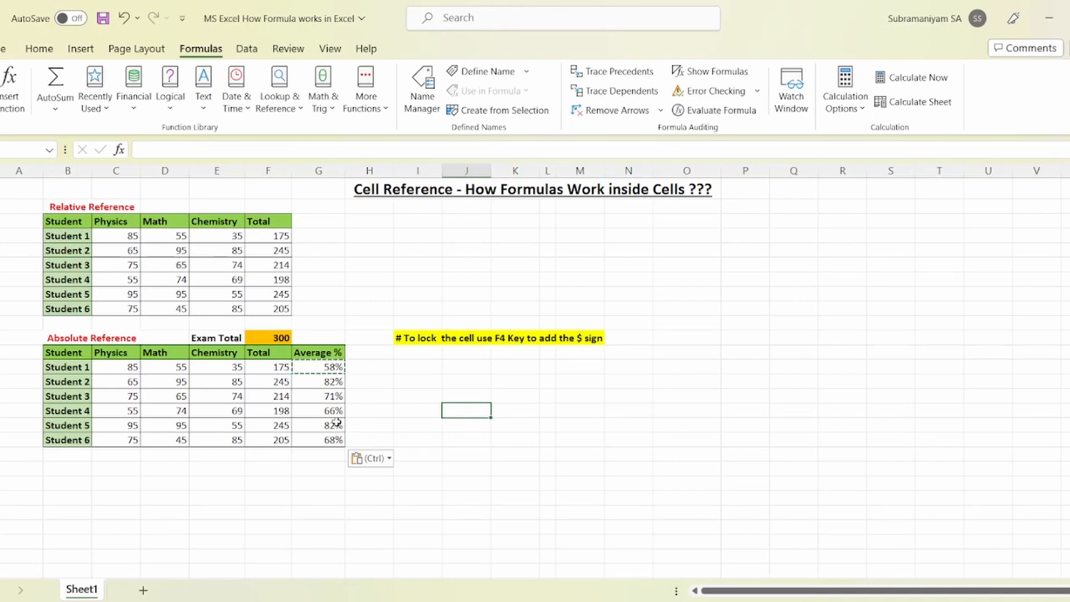
{"action": "left_click", "coordinate": [588, 493]}
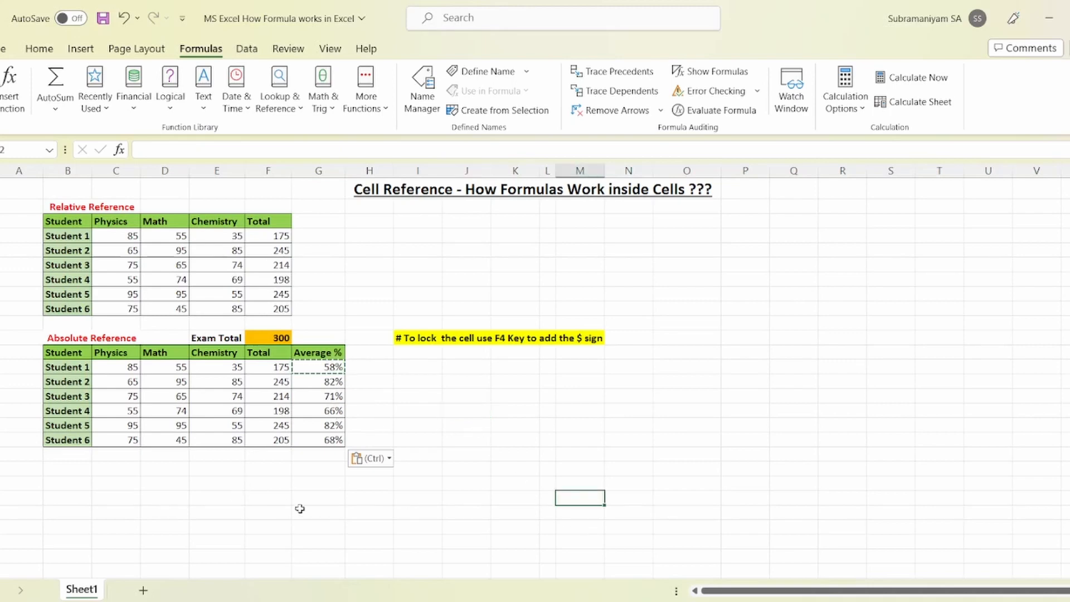
{"action": "key", "text": "ctrl+s"}
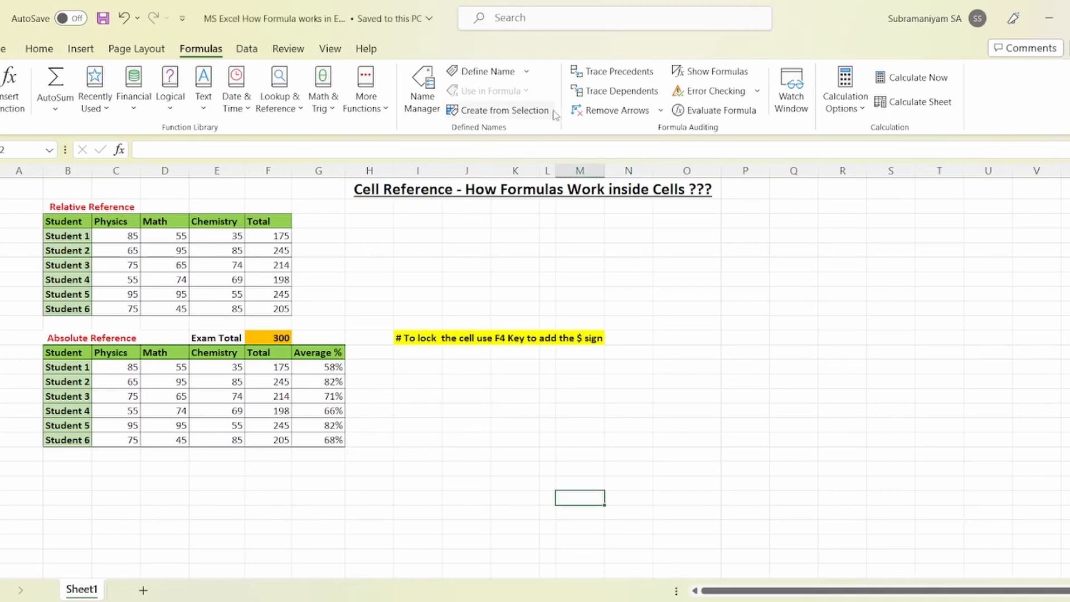
- Show the sheet's formulas to examine the locked Exam Total reference in the Average % column
{"action": "left_click", "coordinate": [711, 72]}
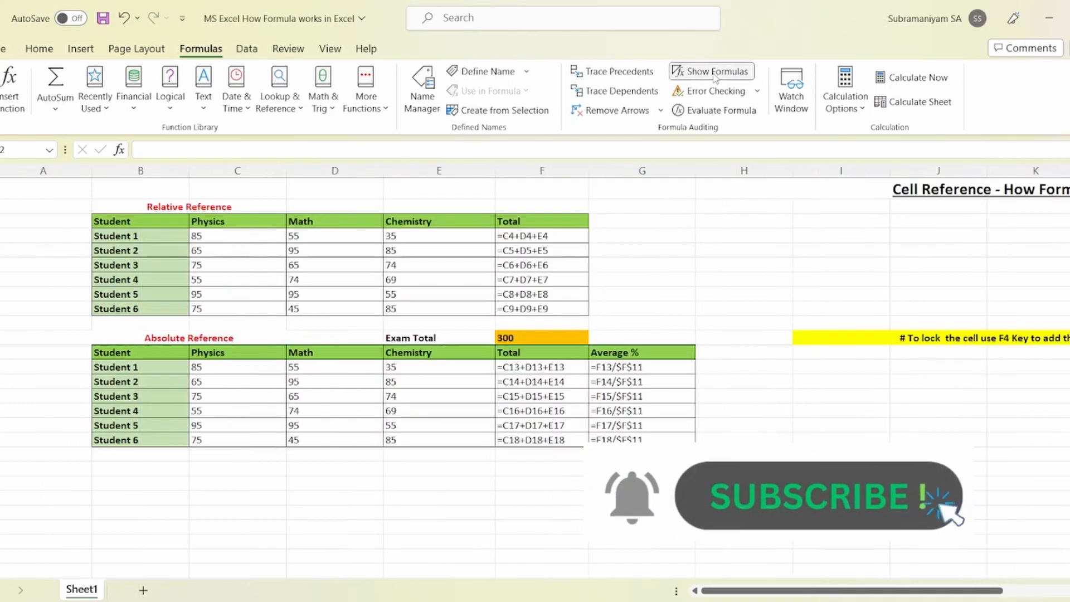